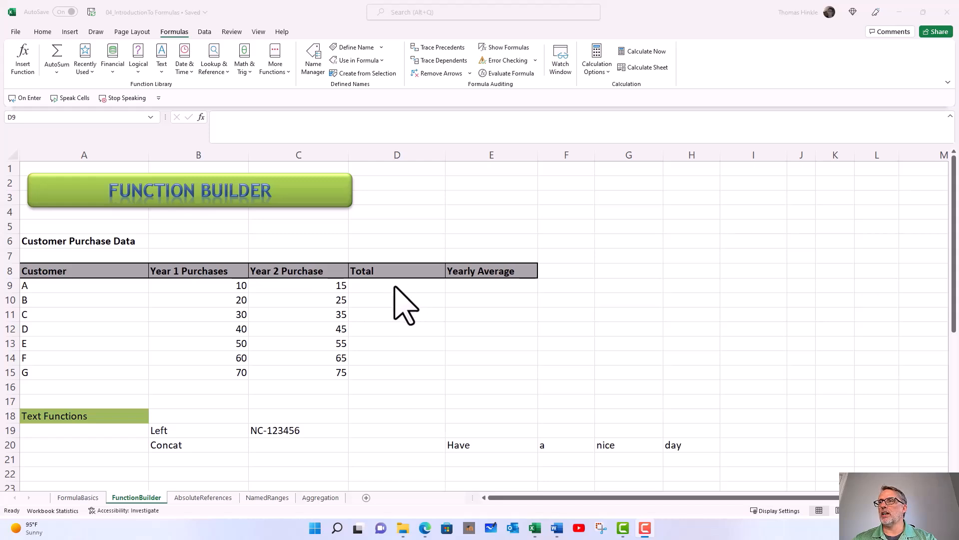
# Open the Insert Function dialog for customer A's Total cell, D9.
pyautogui.click(420, 287)
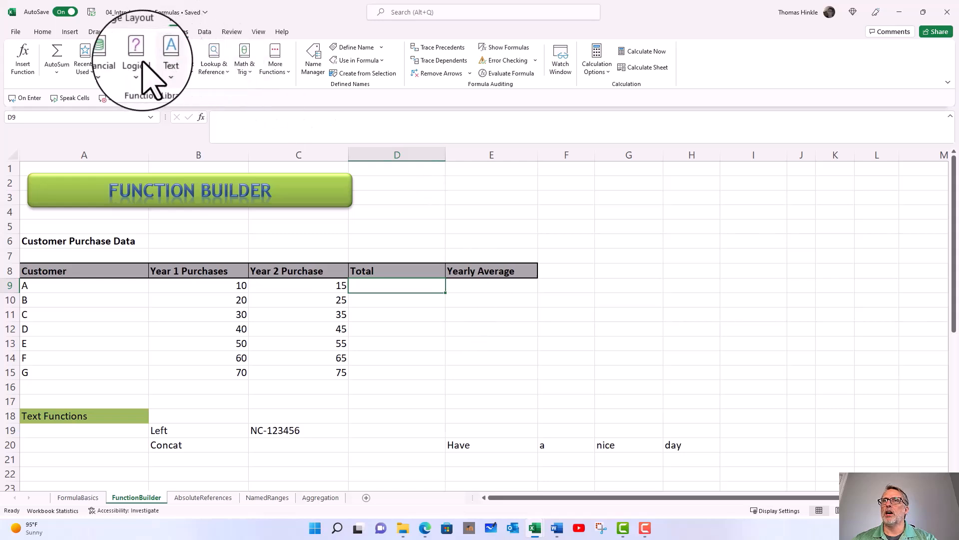
pyautogui.click(24, 59)
pyautogui.moveTo(439, 94); pyautogui.dragTo(479, 73)
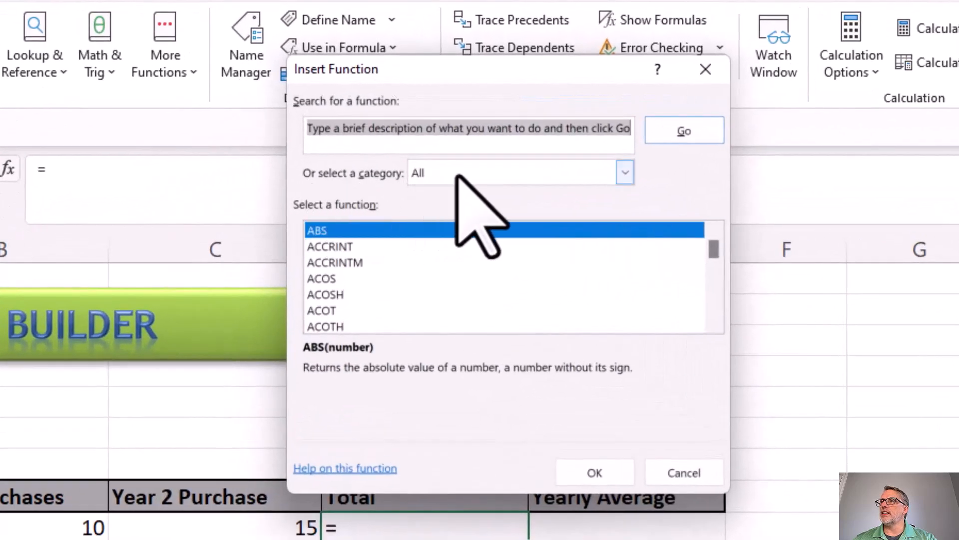
# Browse the functions offered in the Lookup & Reference and Math & Trig categories.
pyautogui.click(624, 172)
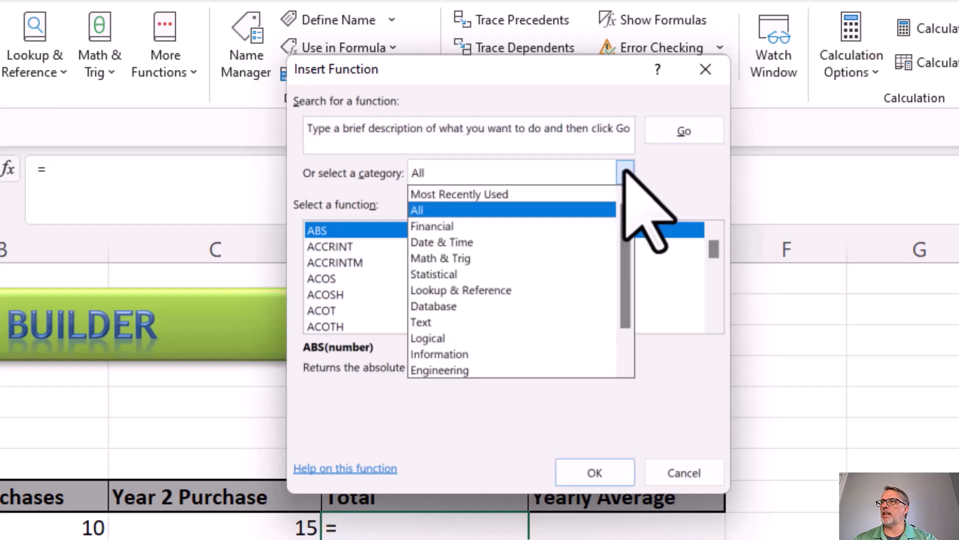
pyautogui.click(519, 290)
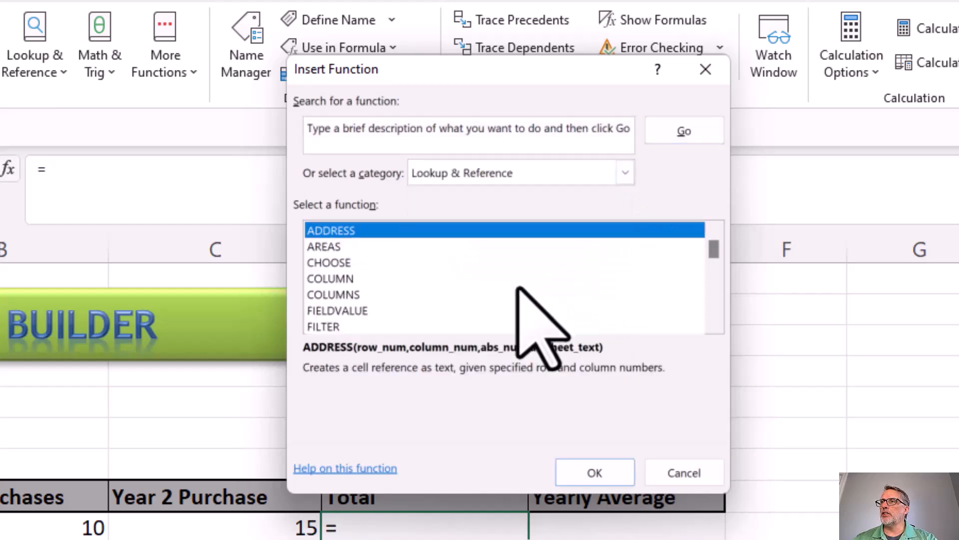
pyautogui.click(625, 172)
pyautogui.click(465, 258)
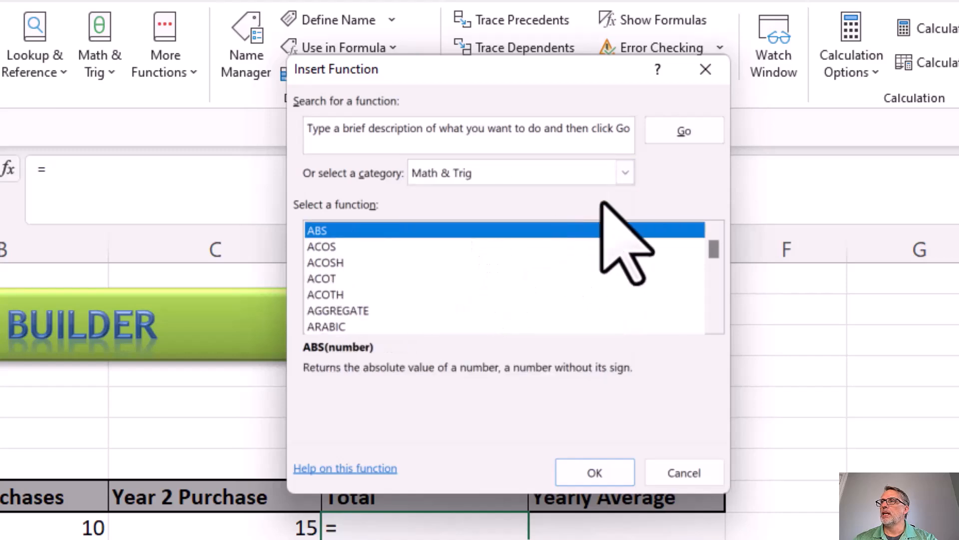
pyautogui.click(630, 172)
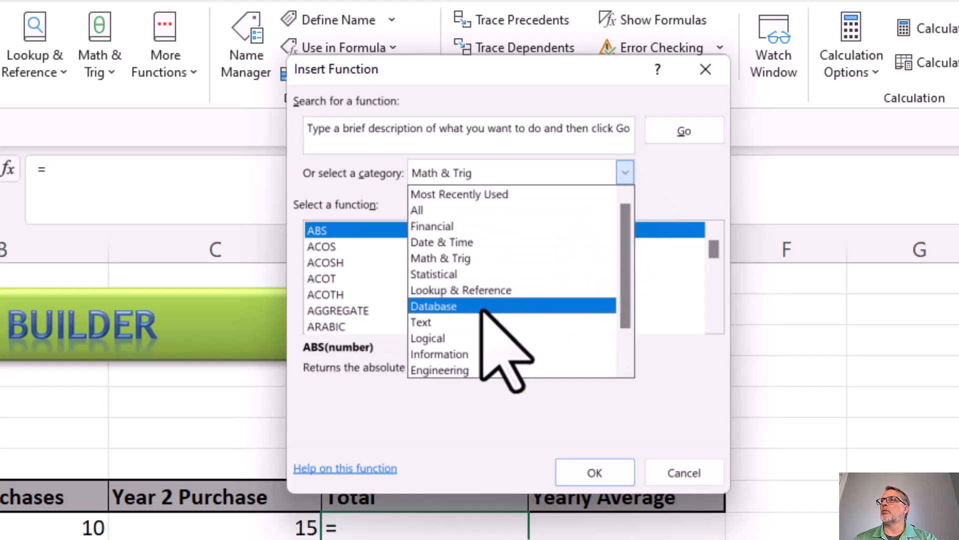
pyautogui.click(462, 258)
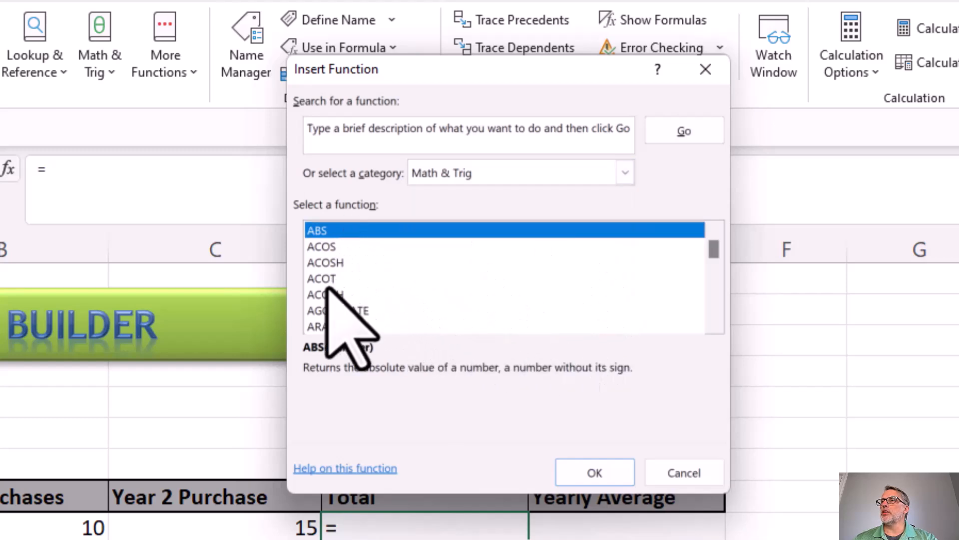
# Examine the descriptions of several Math & Trig functions, including ACOS, ACOTH, AGGREGATE, ASINH and ATANH.
pyautogui.click(324, 246)
pyautogui.click(326, 262)
pyautogui.click(341, 294)
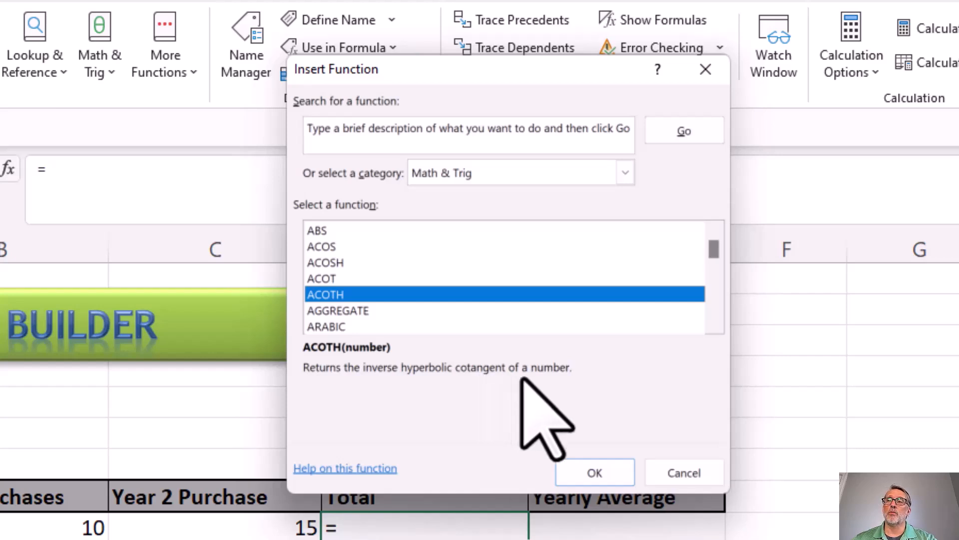
pyautogui.click(339, 310)
pyautogui.scroll(-2, 338, 310)
pyautogui.click(320, 262)
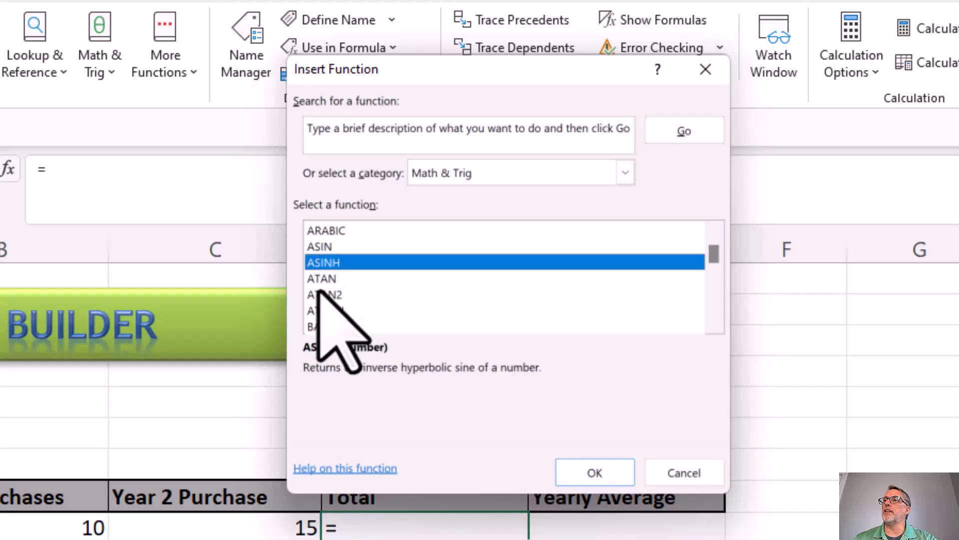
pyautogui.click(319, 294)
pyautogui.click(322, 309)
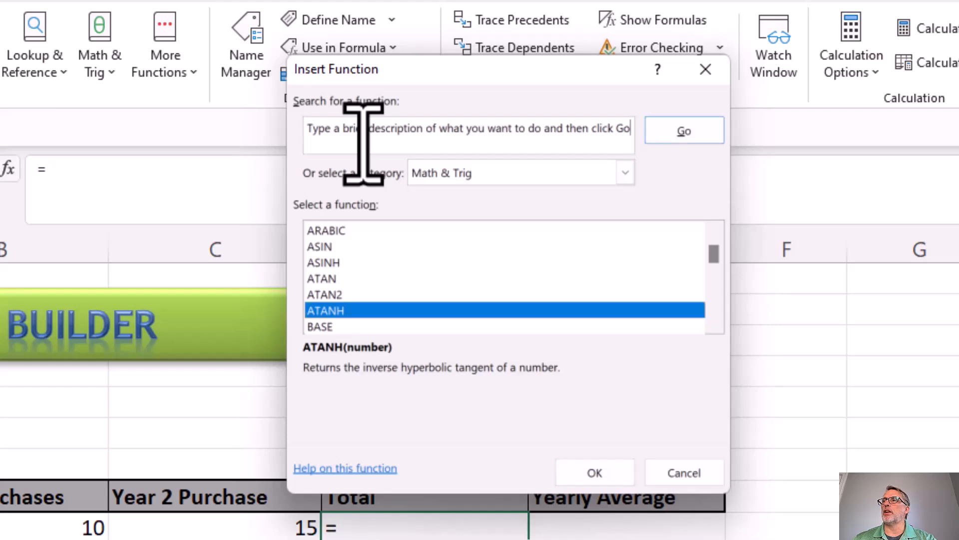
# Search all function categories for "sum" and choose the SUM function for cell D9.
pyautogui.click(542, 176)
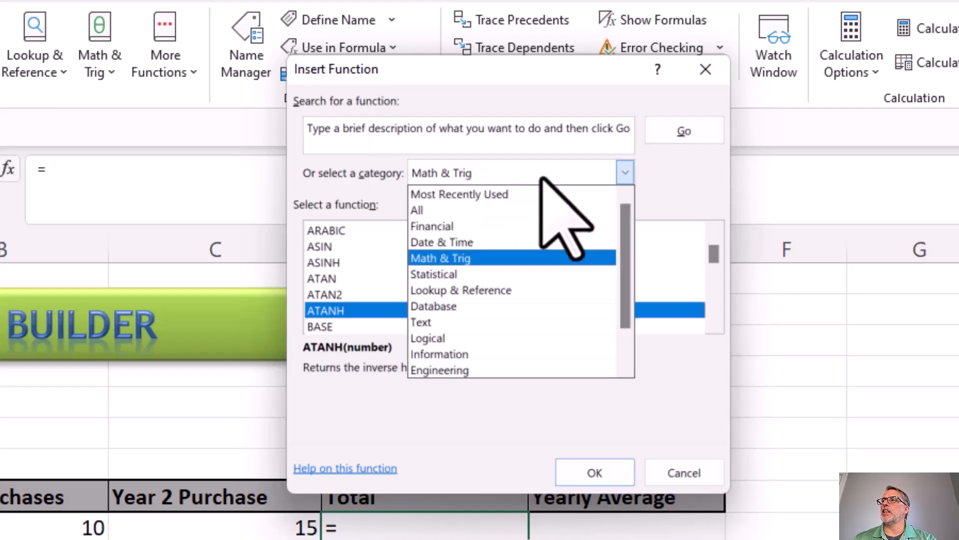
pyautogui.click(480, 210)
pyautogui.click(445, 138)
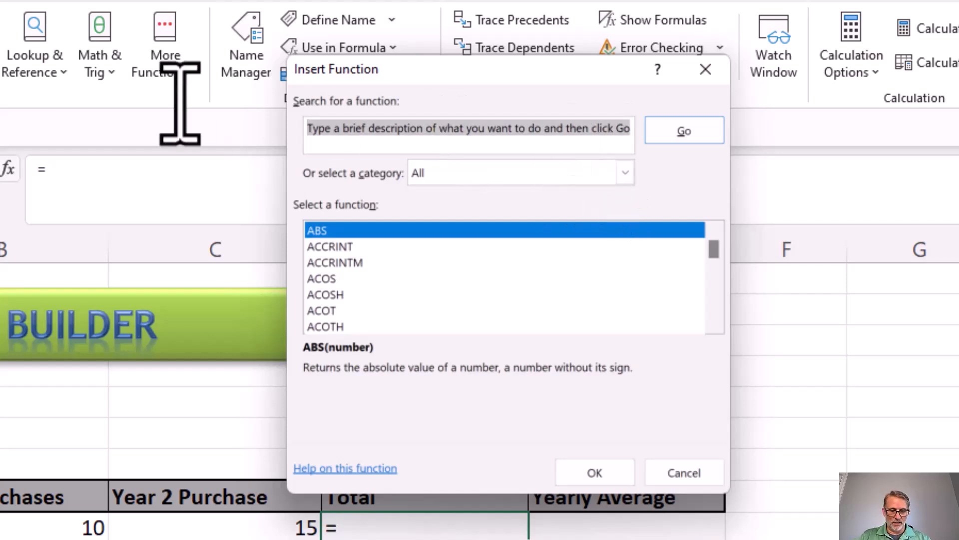
pyautogui.write('sum')
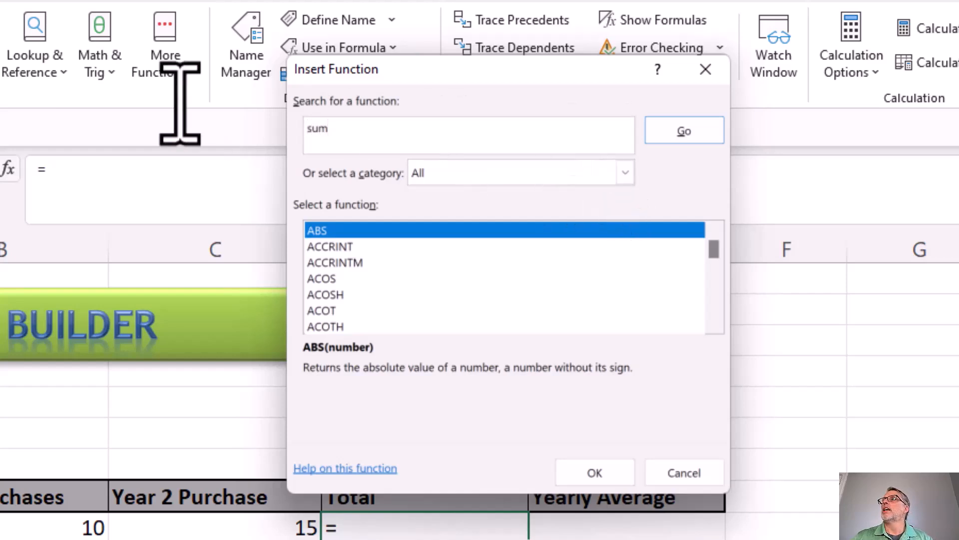
pyautogui.click(660, 136)
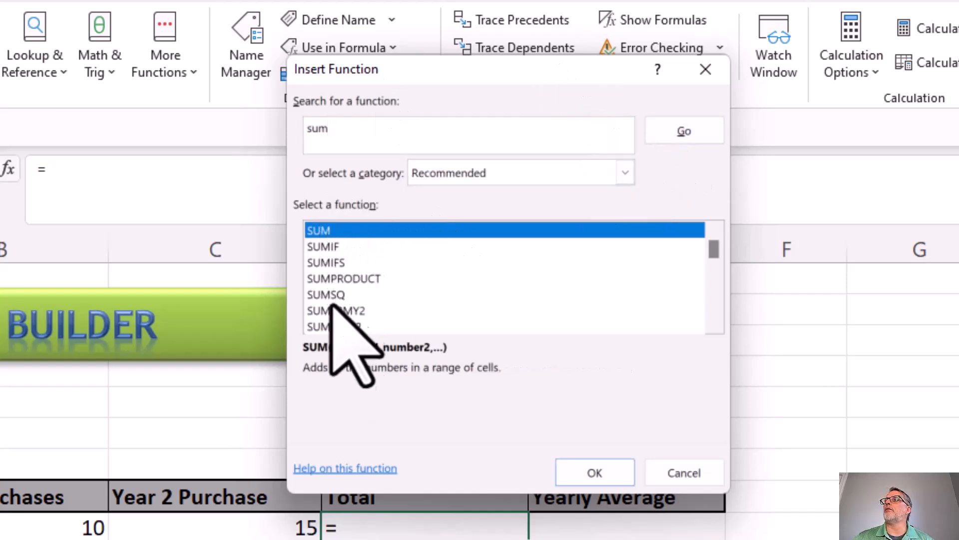
pyautogui.doubleClick(320, 231)
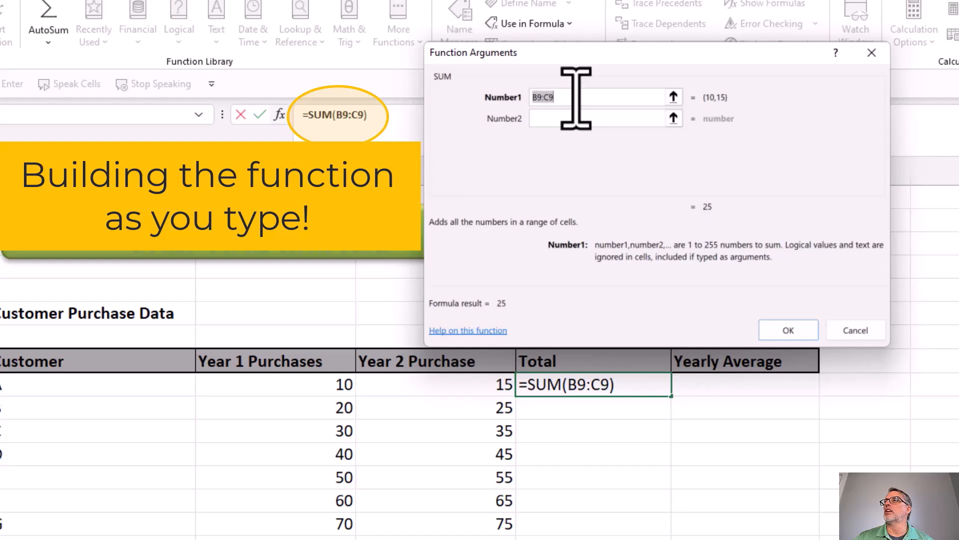
# Replace SUM's first argument with the selected range B9:C9 and complete the formula.
pyautogui.click(595, 98)
pyautogui.moveTo(552, 99); pyautogui.dragTo(505, 107)
pyautogui.press('BackSpace')
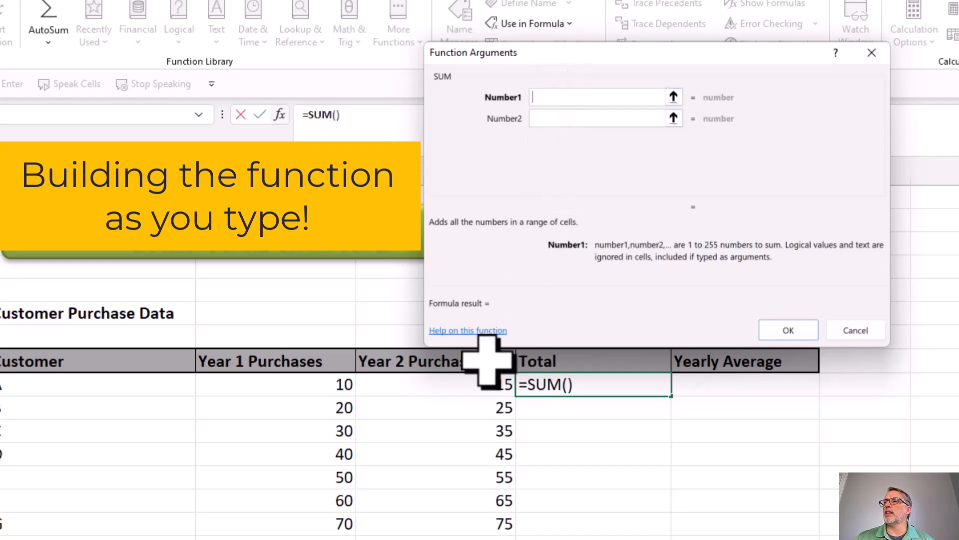
pyautogui.moveTo(475, 382); pyautogui.dragTo(315, 384)
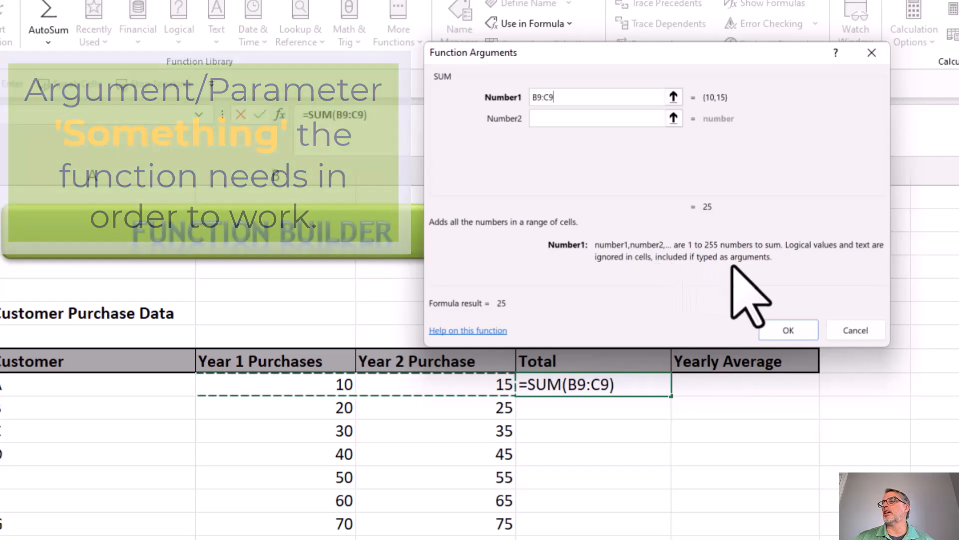
pyautogui.click(788, 330)
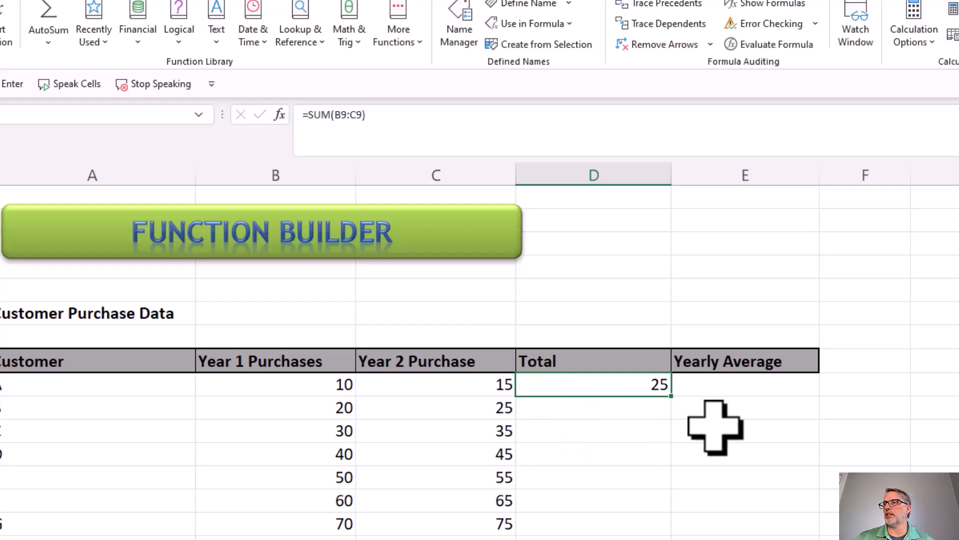
# Search all function categories for "average" and choose AVERAGE for the Yearly Average cell E9.
pyautogui.click(719, 387)
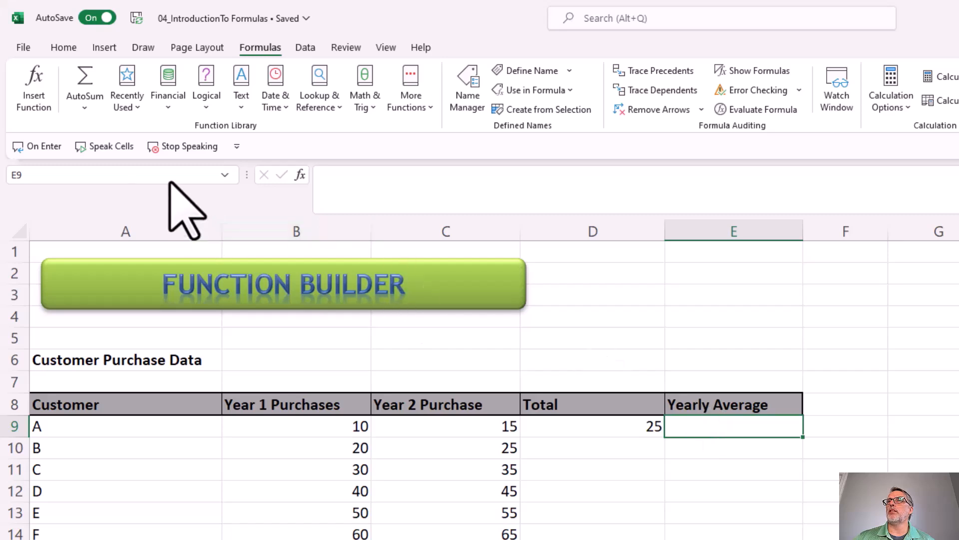
pyautogui.click(34, 85)
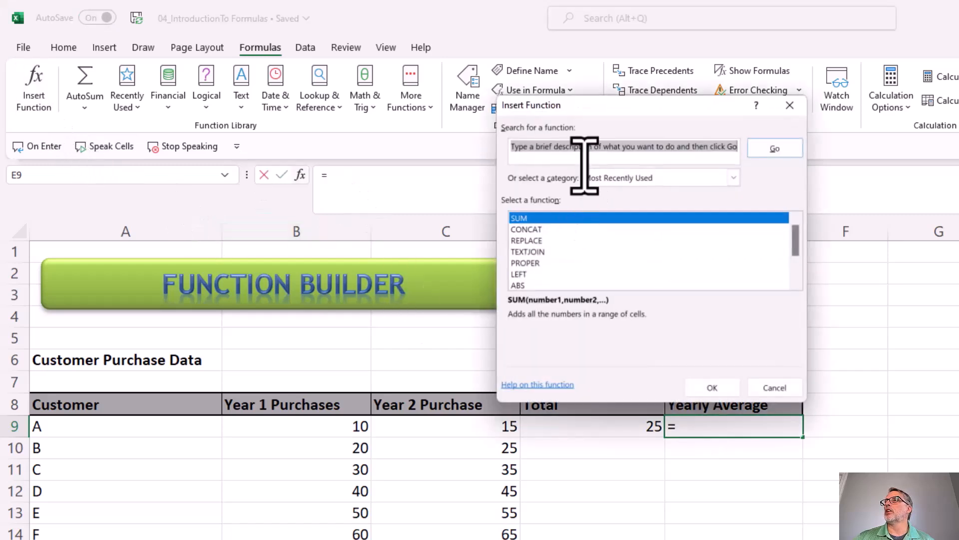
pyautogui.click(638, 178)
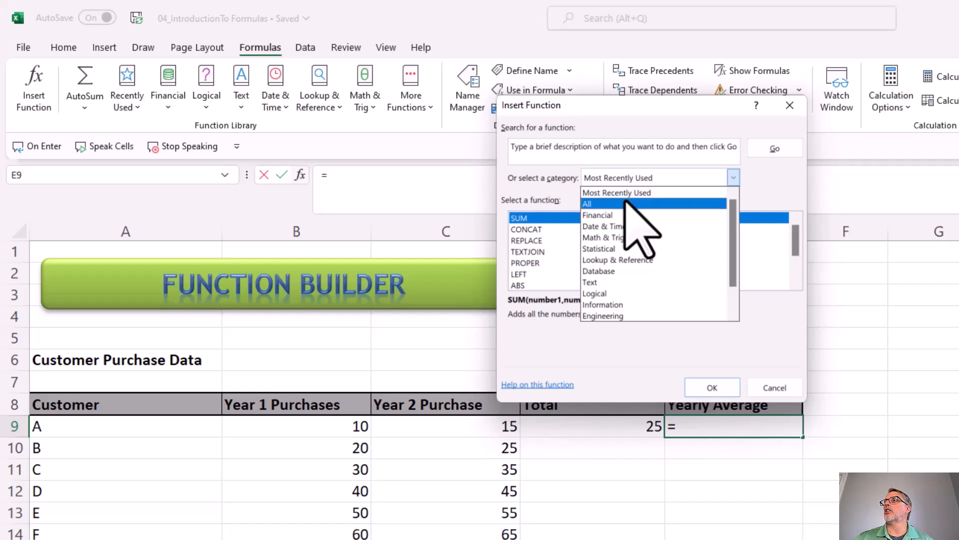
pyautogui.click(625, 204)
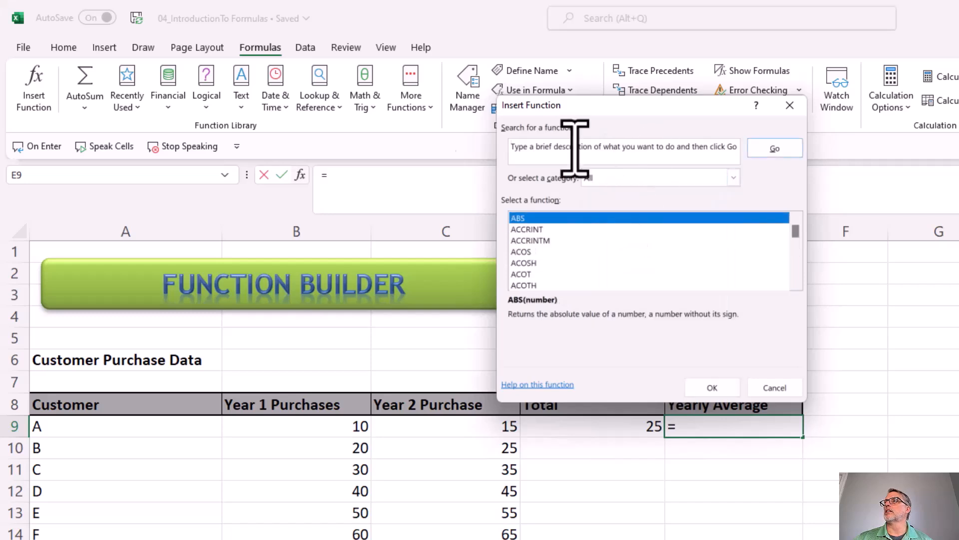
pyautogui.click(647, 152)
pyautogui.write('average')
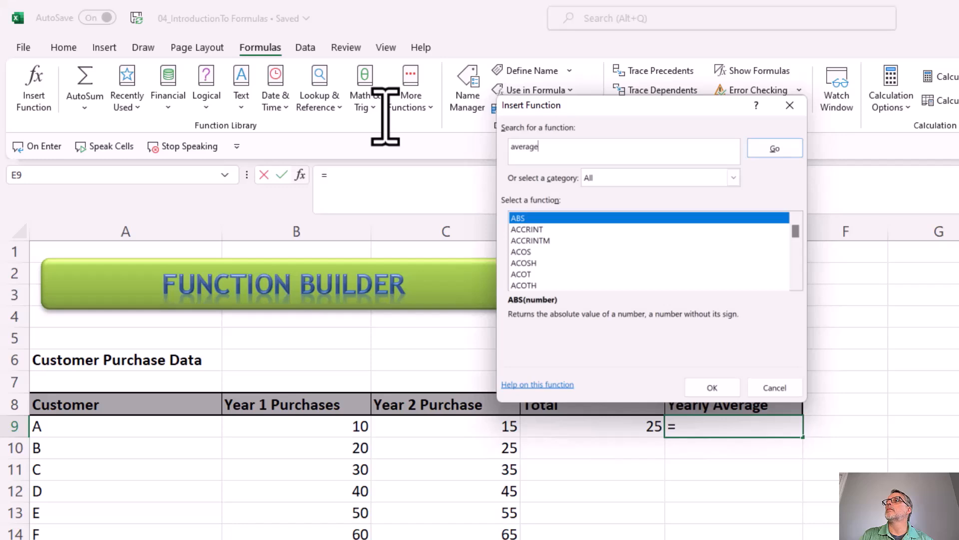
pyautogui.press('Return')
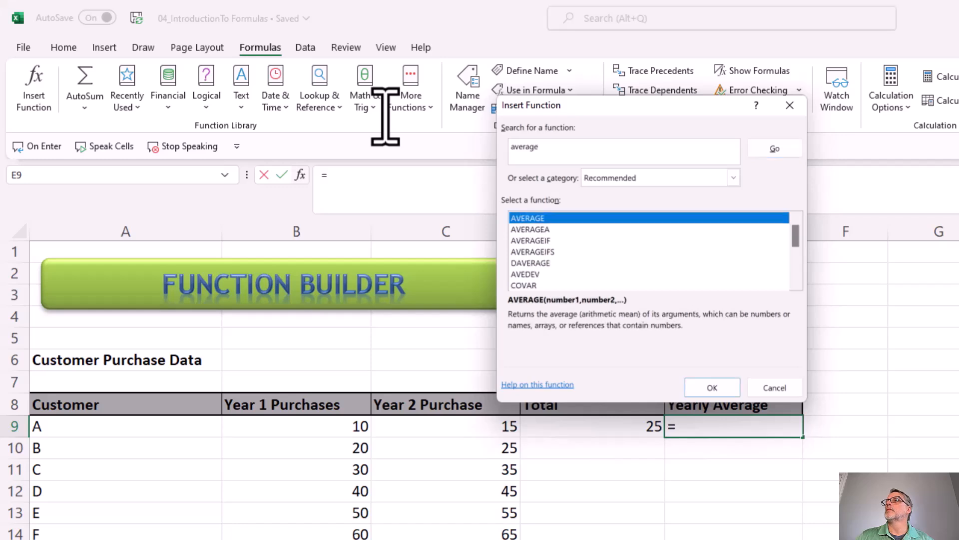
pyautogui.doubleClick(549, 220)
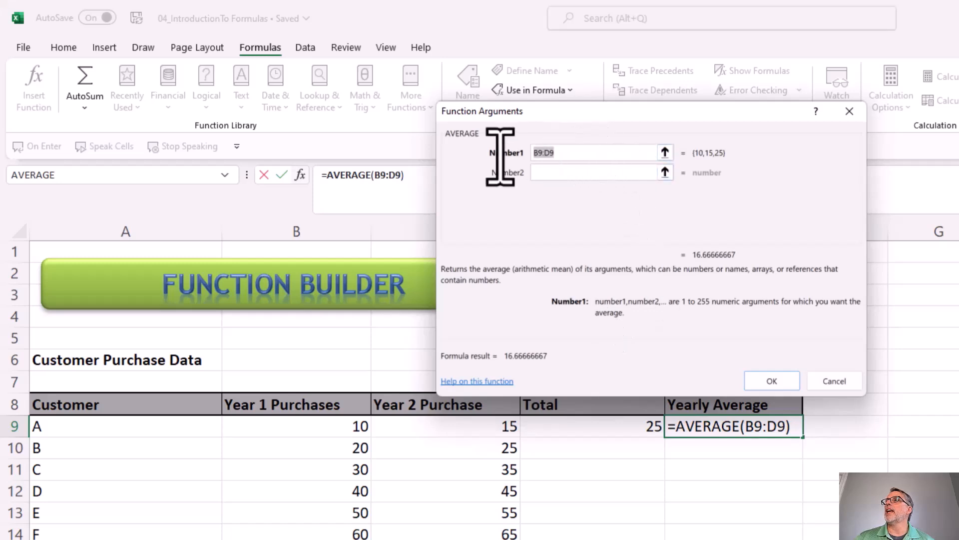
# Change AVERAGE's first argument to the range B9:C9 and complete the formula.
pyautogui.click(584, 153)
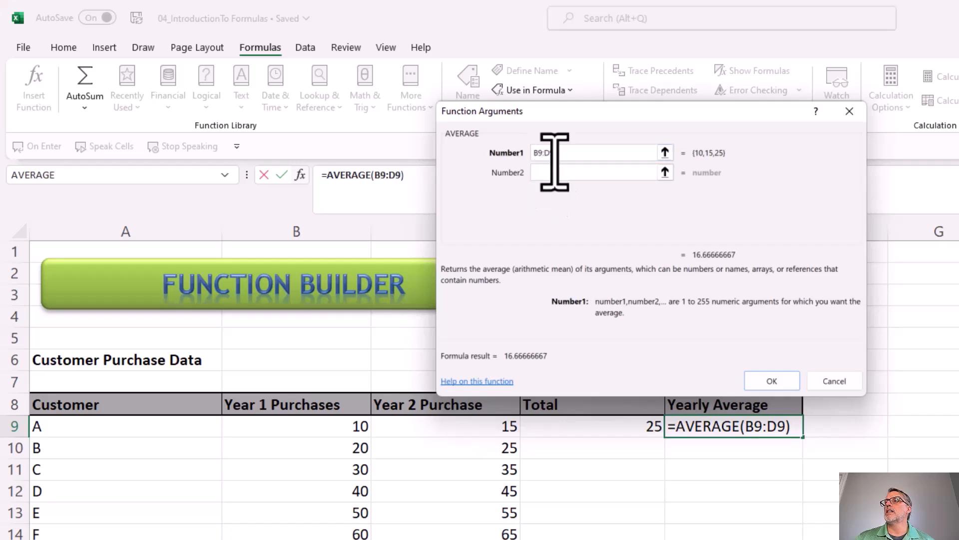
pyautogui.moveTo(595, 157); pyautogui.dragTo(480, 157)
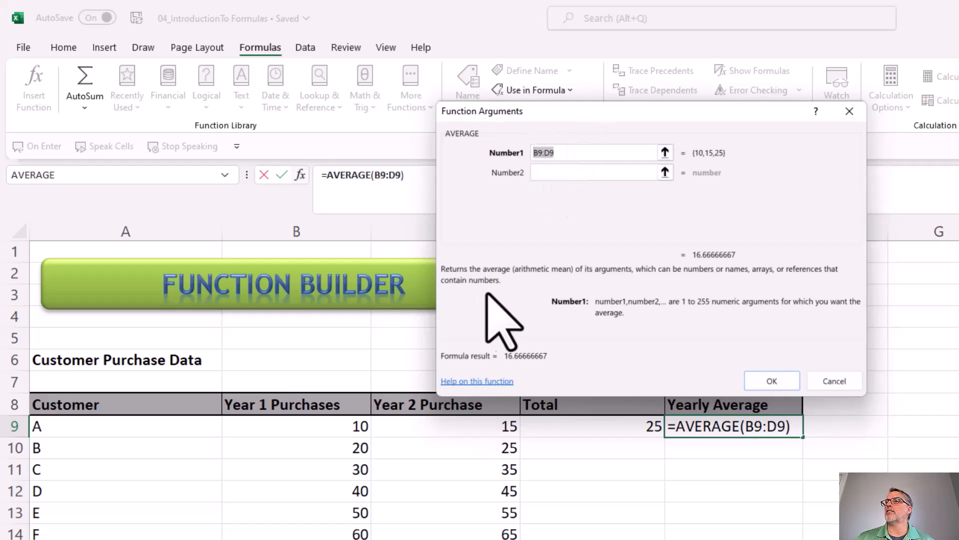
pyautogui.moveTo(345, 425); pyautogui.dragTo(435, 428)
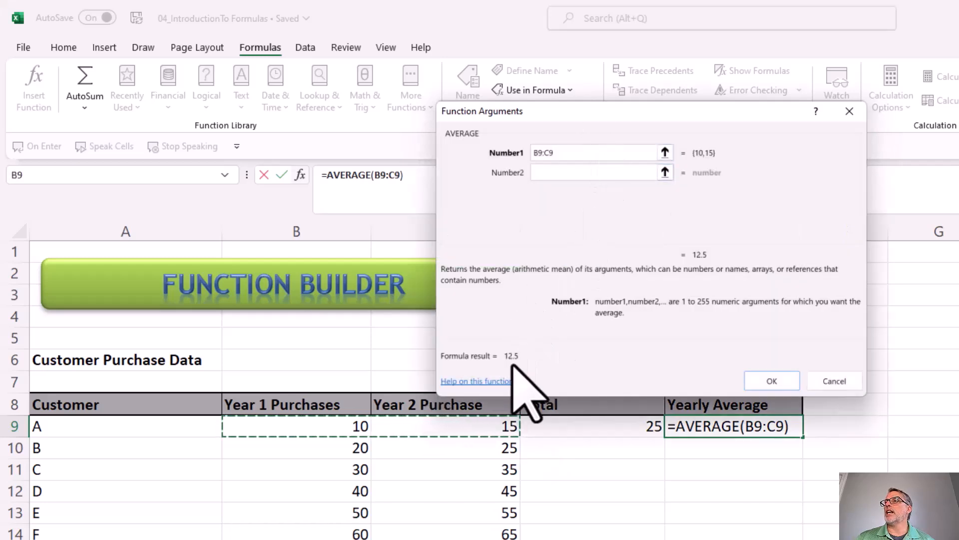
pyautogui.click(762, 381)
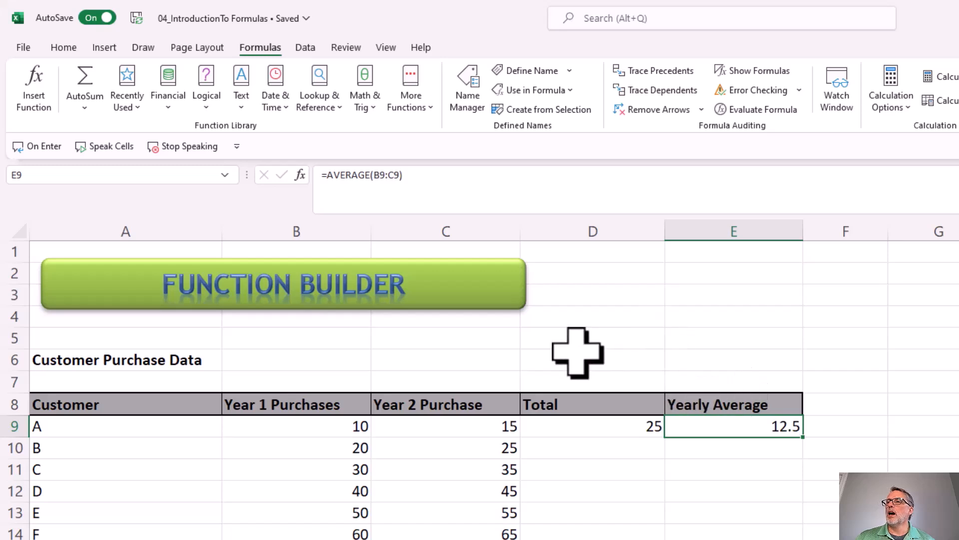
# Search the function list for "left" and choose the LEFT function for cell D19.
pyautogui.scroll(-4, 577, 351)
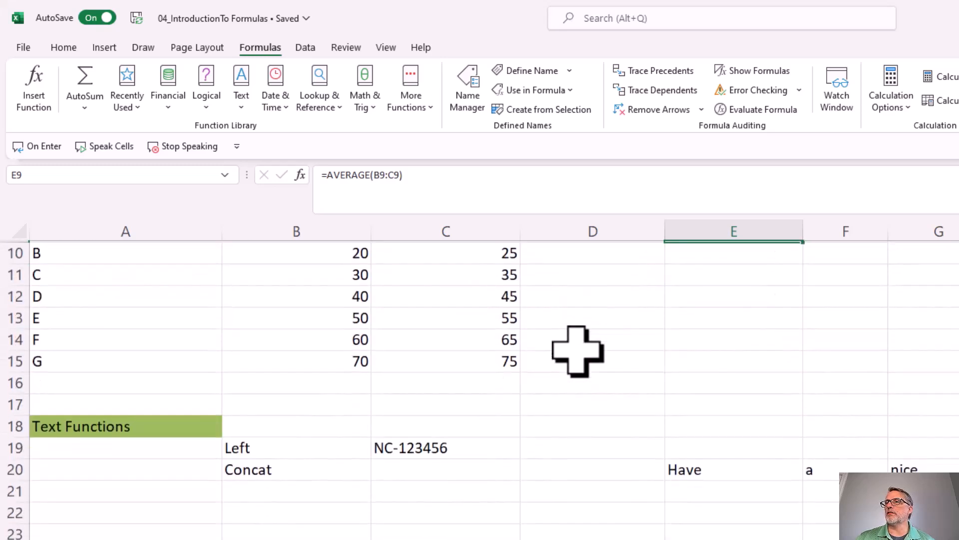
pyautogui.scroll(-1, 577, 351)
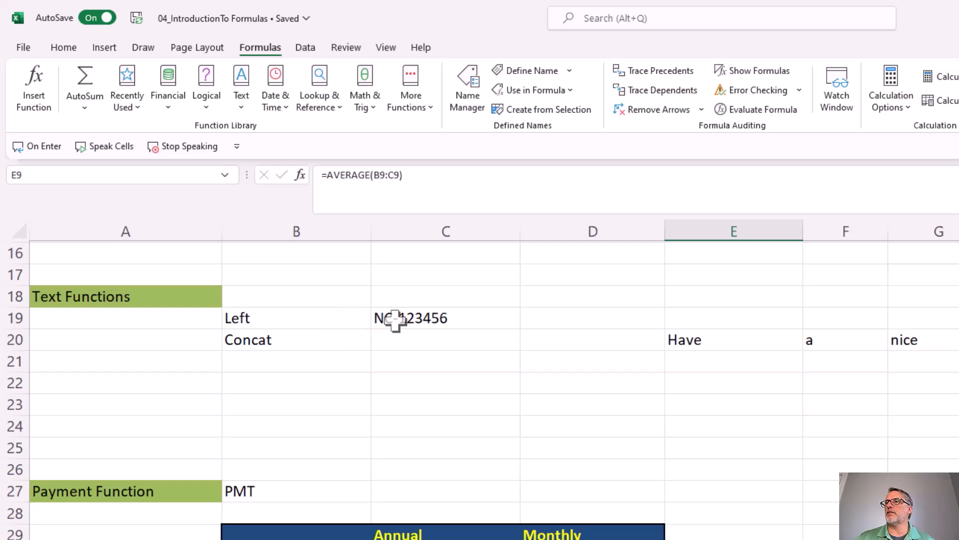
pyautogui.click(453, 318)
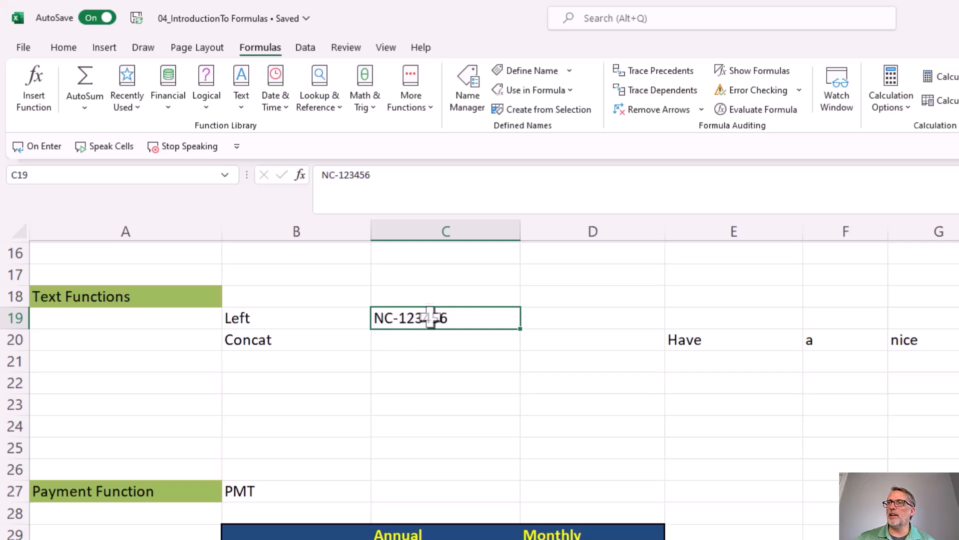
pyautogui.click(584, 326)
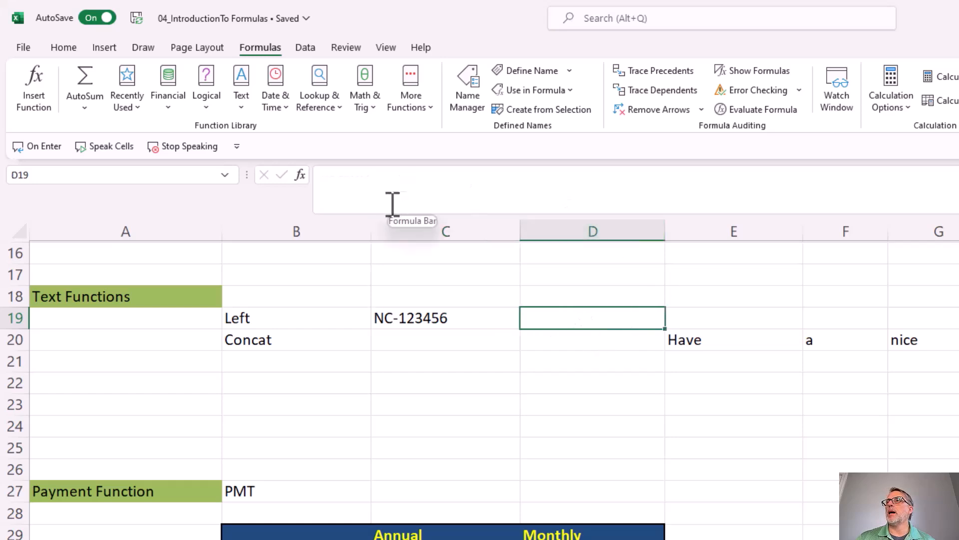
pyautogui.click(300, 175)
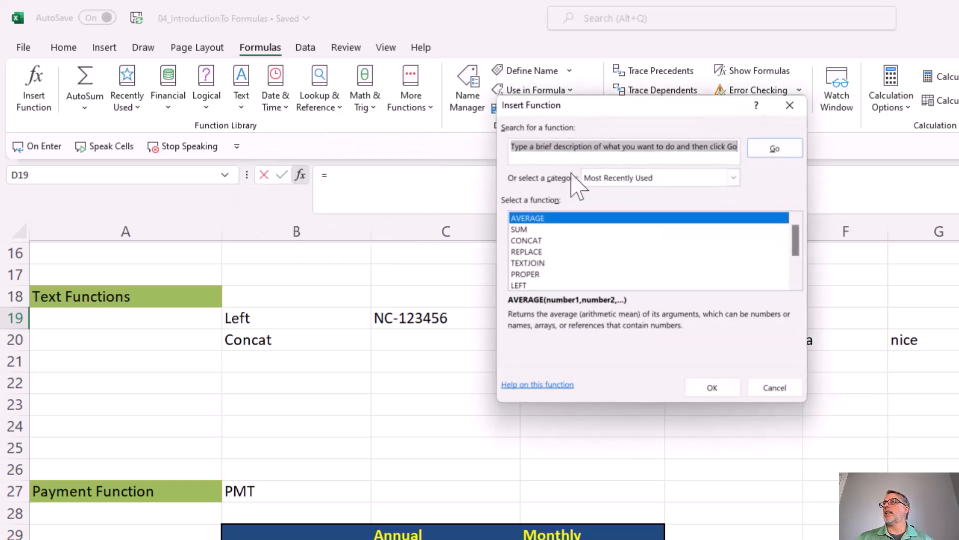
pyautogui.write('left')
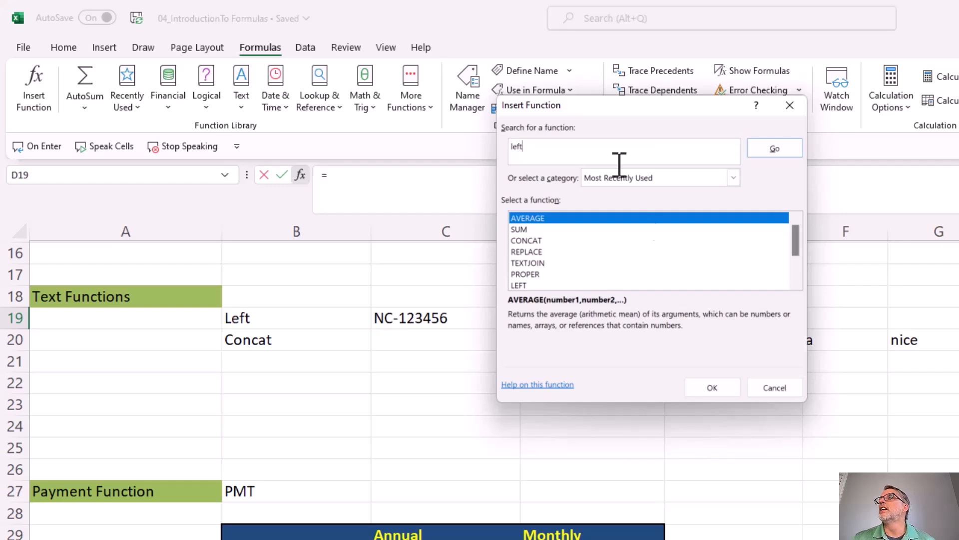
pyautogui.press('Return')
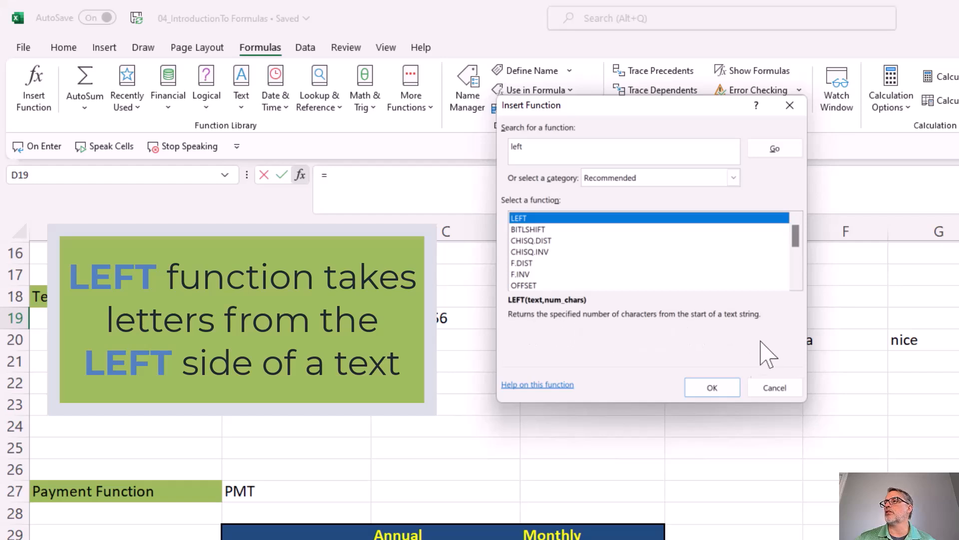
pyautogui.click(723, 390)
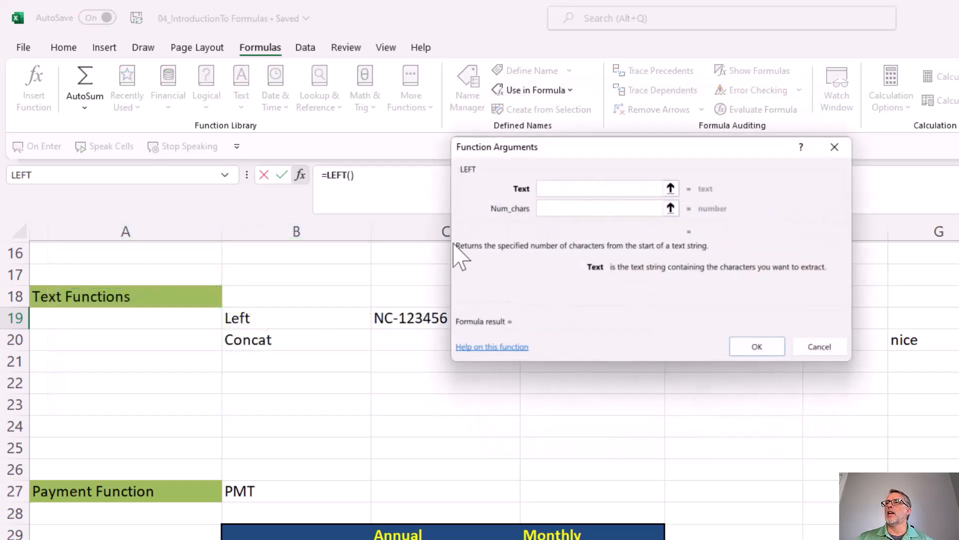
# Set LEFT's Text argument to C19 and Num_chars to 2, and complete the formula.
pyautogui.click(408, 318)
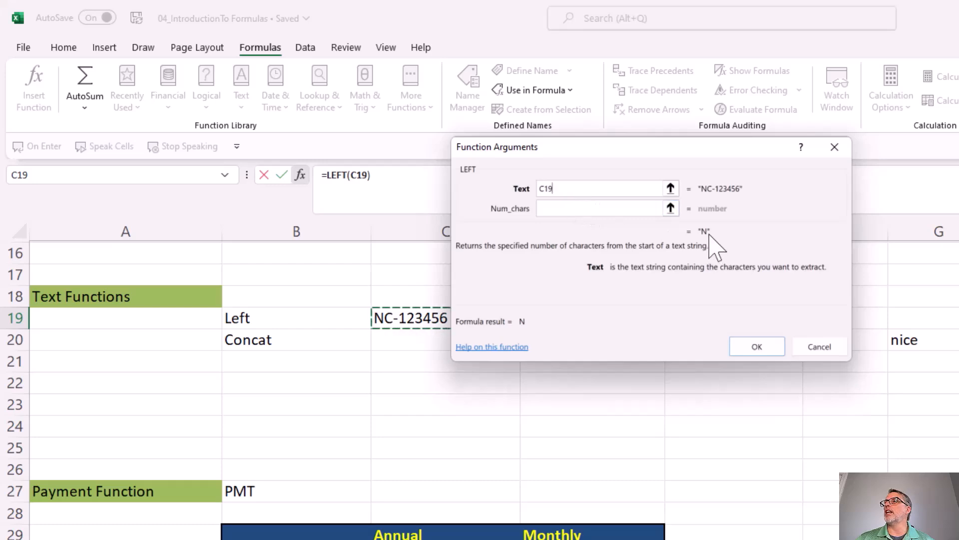
pyautogui.click(576, 210)
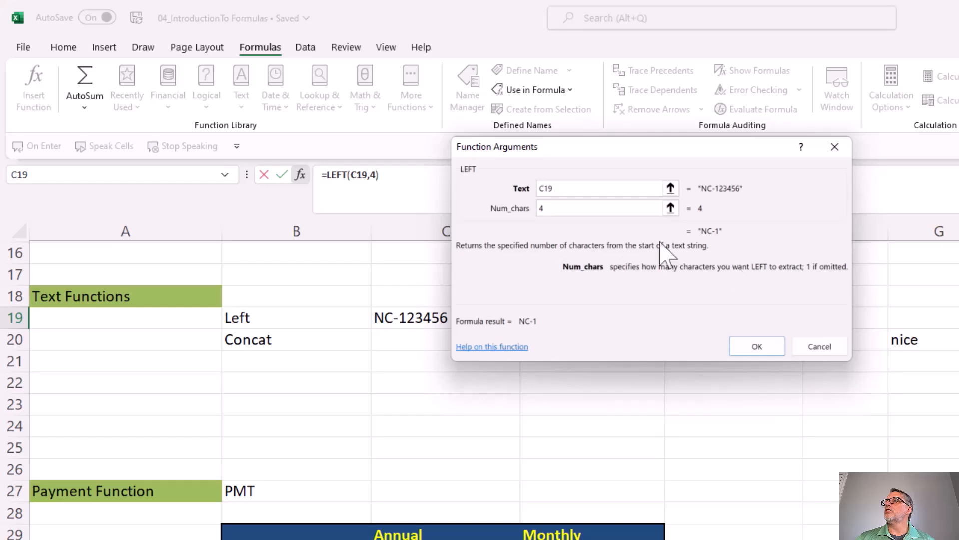
pyautogui.write('2')
pyautogui.click(769, 350)
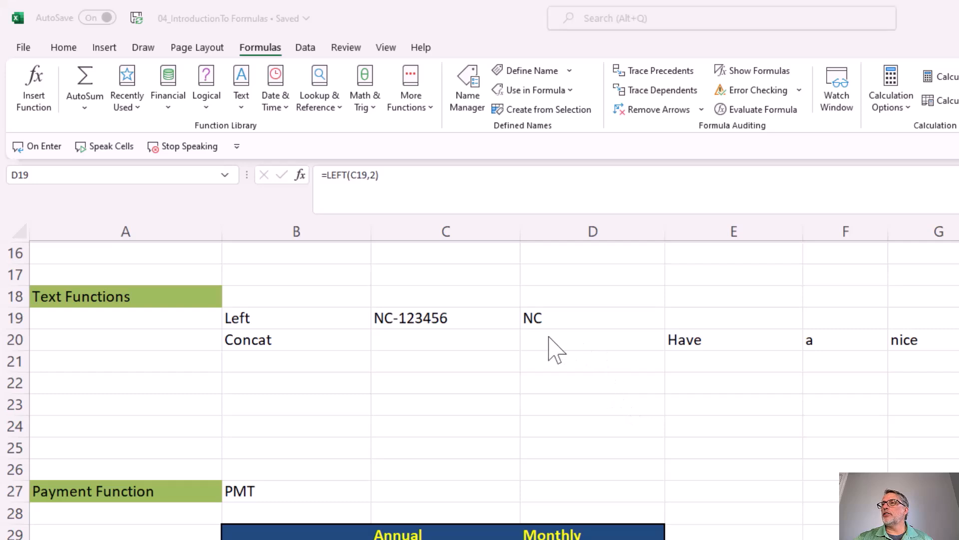
# Choose the CONCAT function from the Text category for cell C20.
pyautogui.click(471, 337)
pyautogui.moveTo(686, 342); pyautogui.dragTo(925, 341)
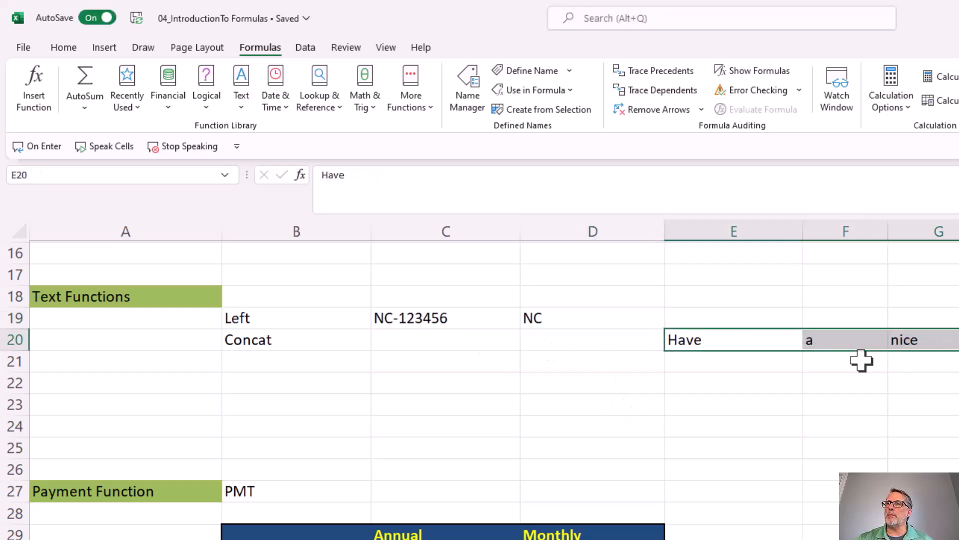
pyautogui.click(483, 340)
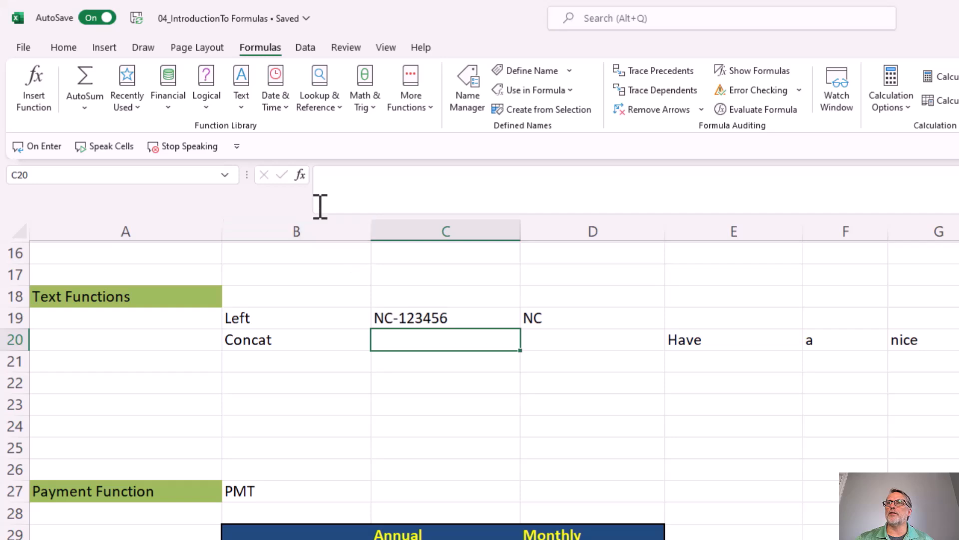
pyautogui.click(300, 175)
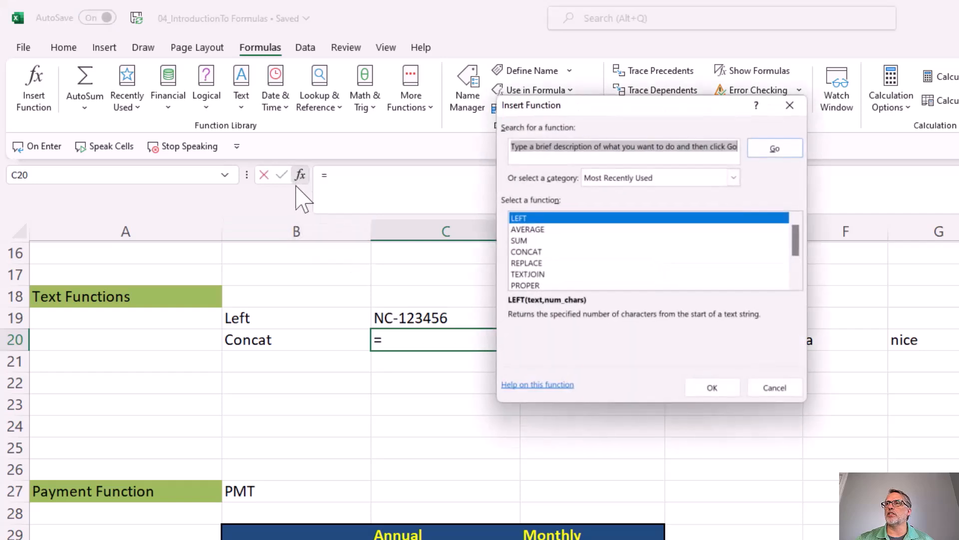
pyautogui.click(620, 179)
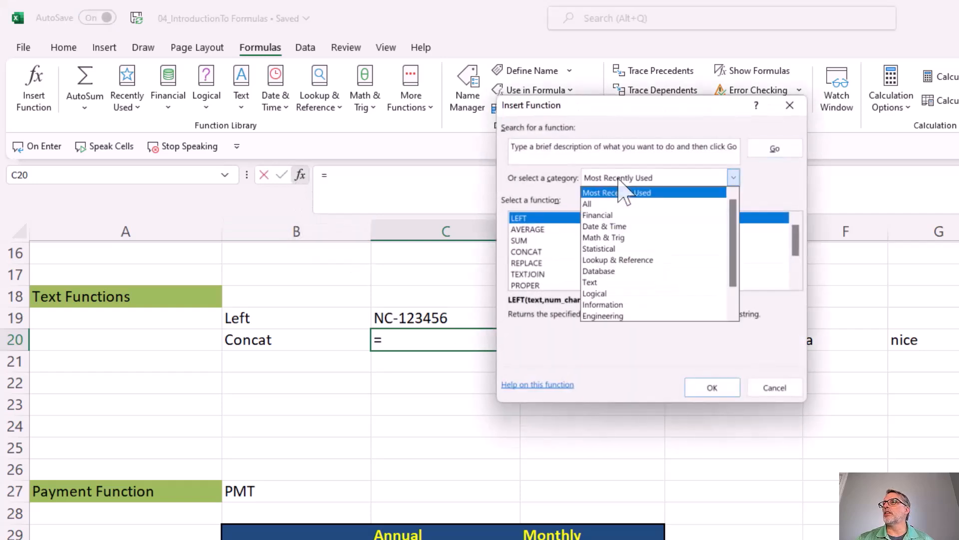
pyautogui.click(607, 282)
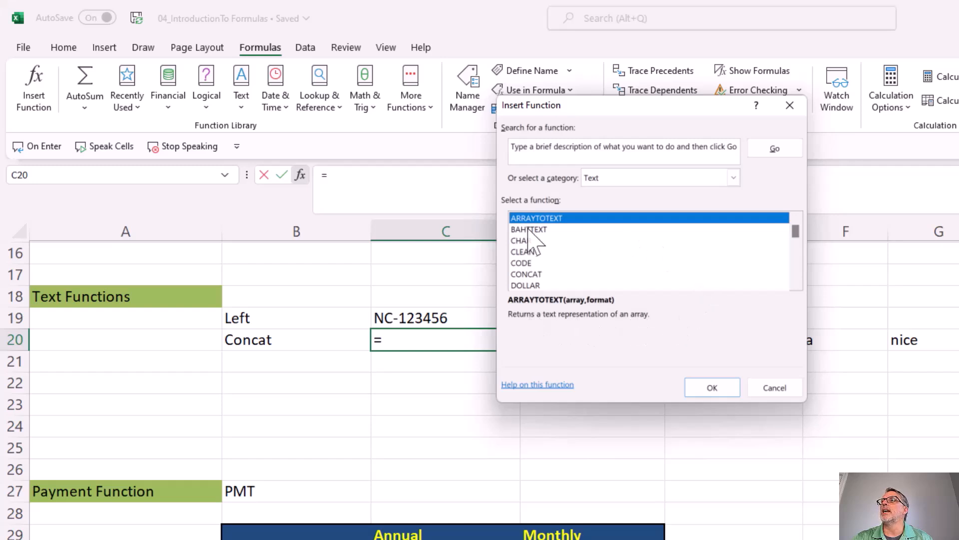
pyautogui.click(542, 252)
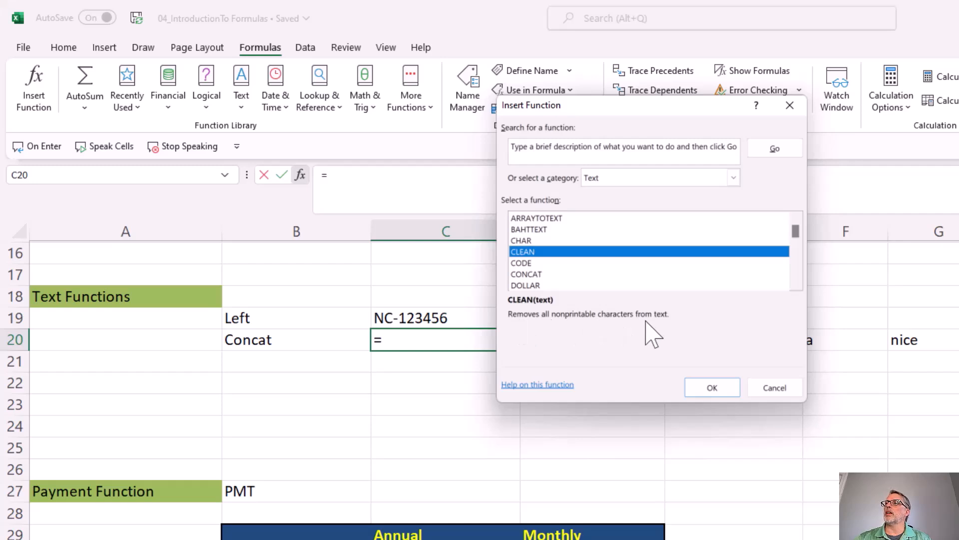
pyautogui.click(536, 274)
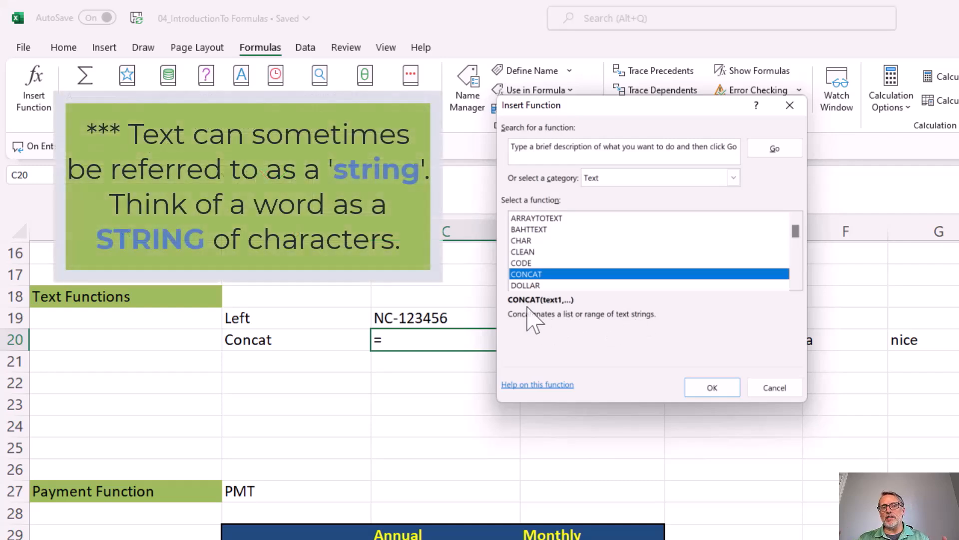
pyautogui.doubleClick(535, 274)
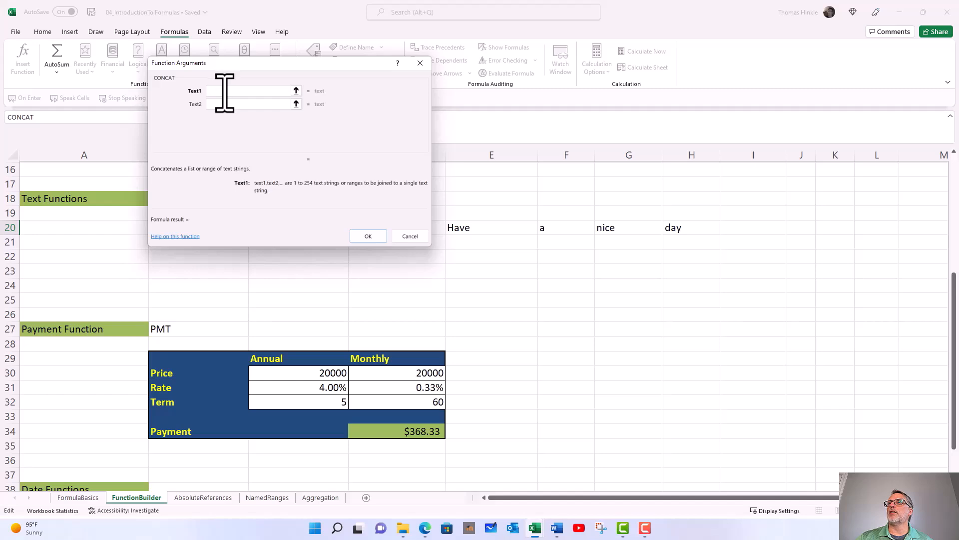
# Set CONCAT's four text arguments to E20, F20, G20 and H20 and confirm the formula.
pyautogui.click(477, 229)
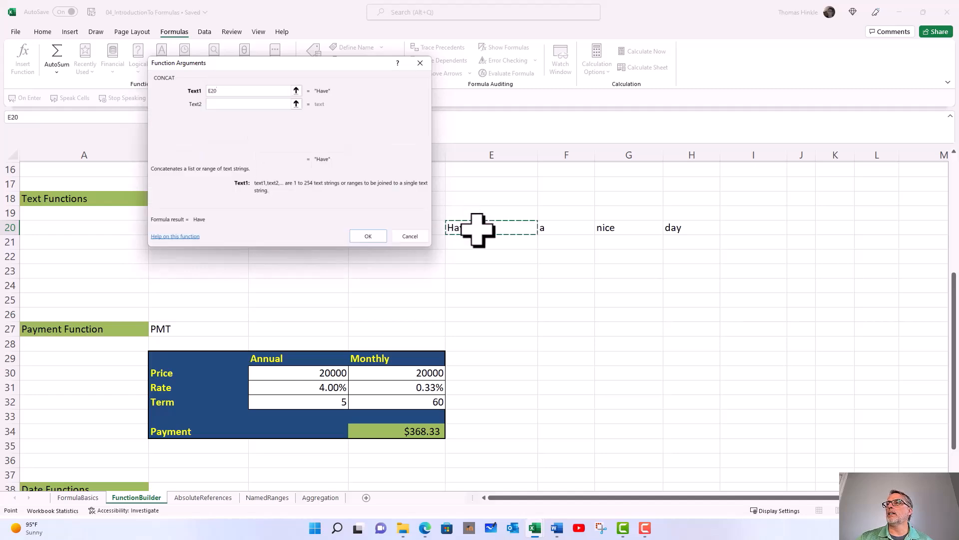
pyautogui.click(258, 104)
pyautogui.click(550, 230)
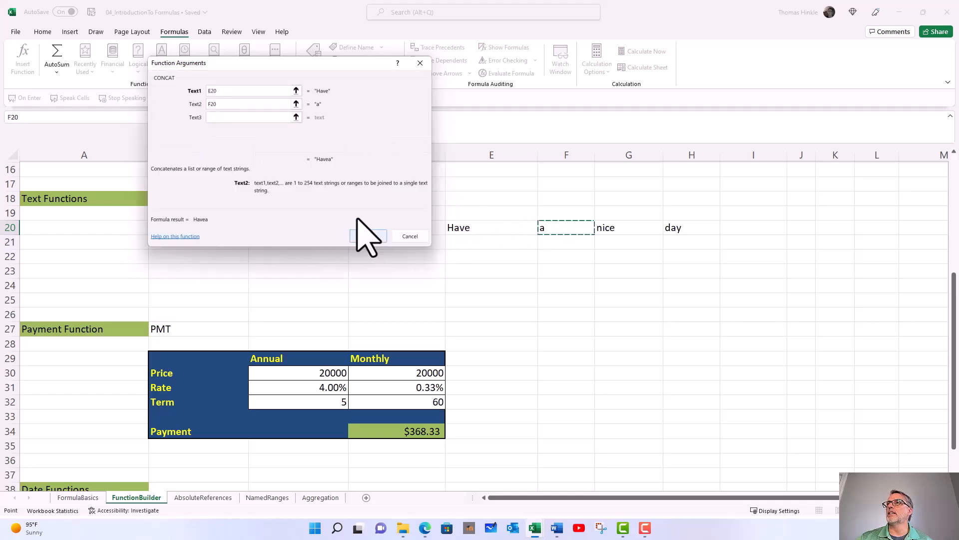
pyautogui.click(231, 118)
pyautogui.click(611, 229)
pyautogui.click(253, 131)
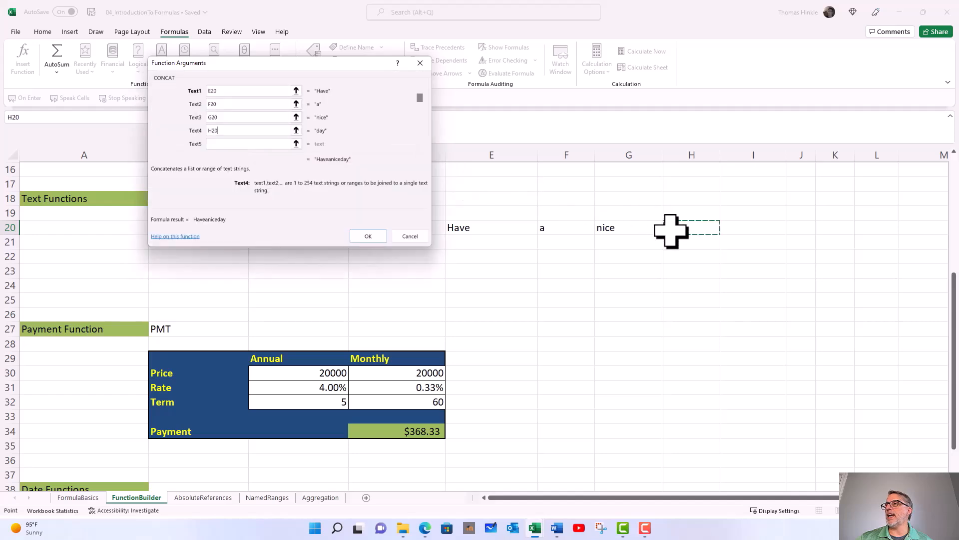
pyautogui.click(368, 236)
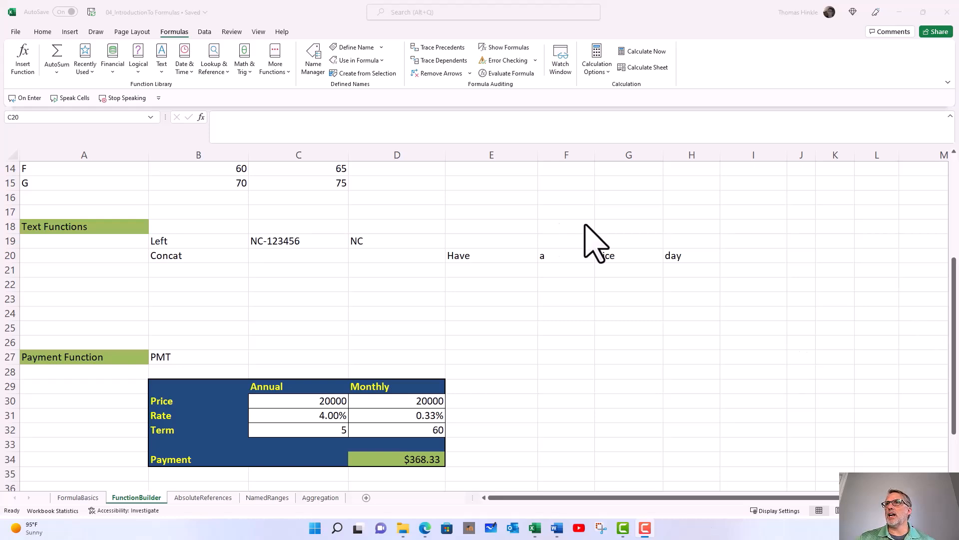
# Insert the CONCAT function again in the empty cell C20.
pyautogui.click(199, 119)
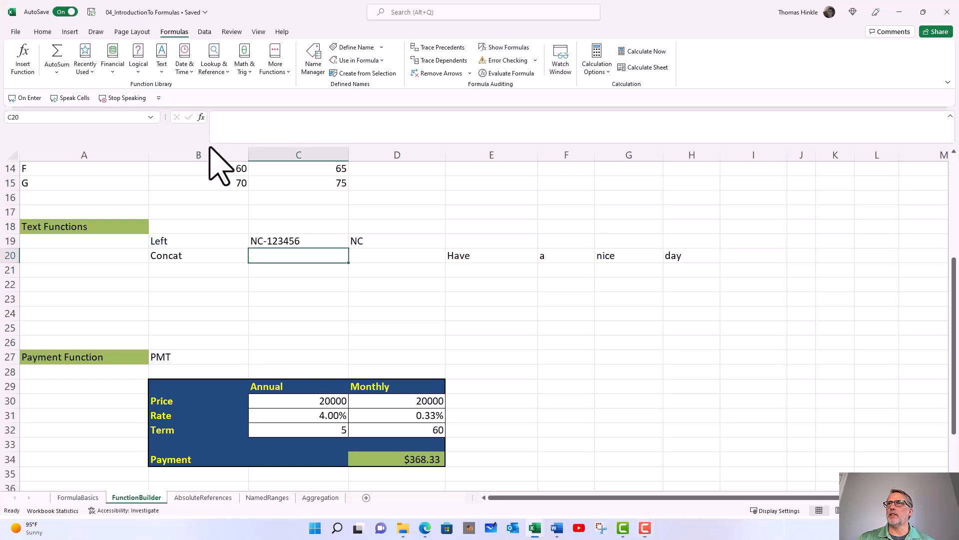
pyautogui.click(200, 118)
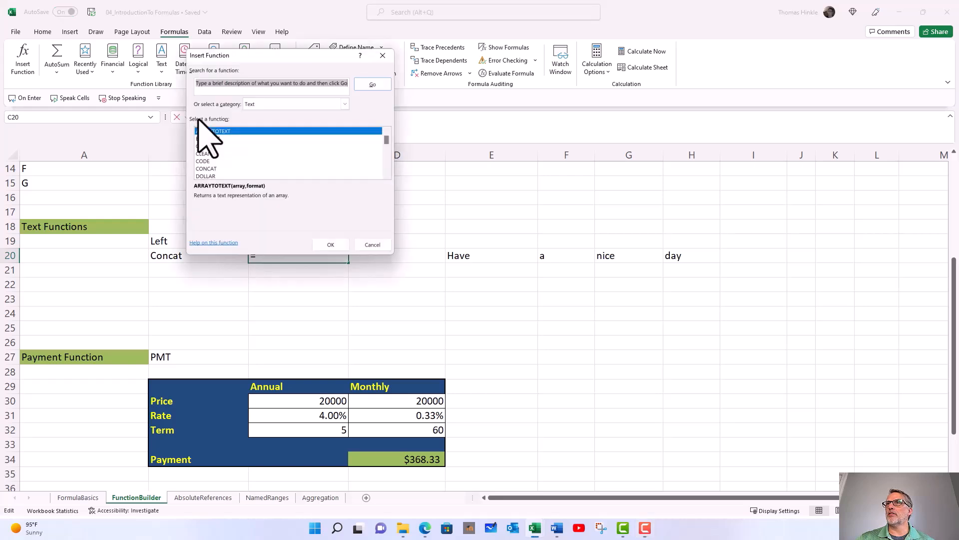
pyautogui.click(213, 168)
pyautogui.click(331, 245)
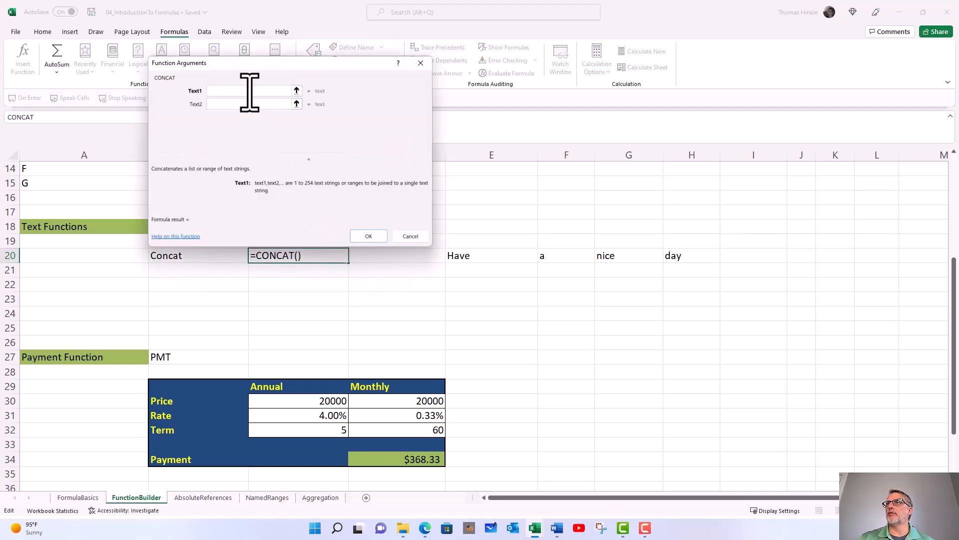
# Set CONCAT's Text1 to E20, Text2 to a quoted space " " and Text3 to F20.
pyautogui.click(454, 257)
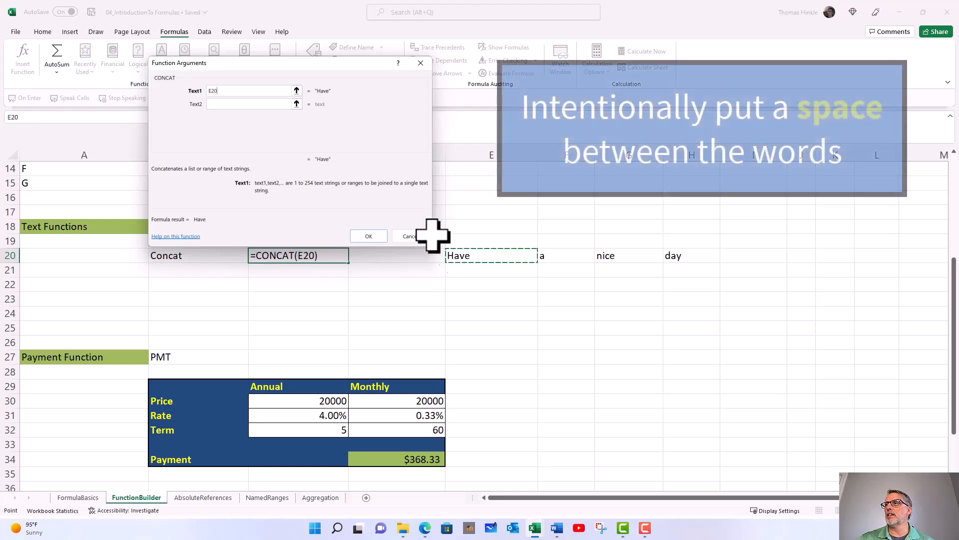
pyautogui.click(259, 103)
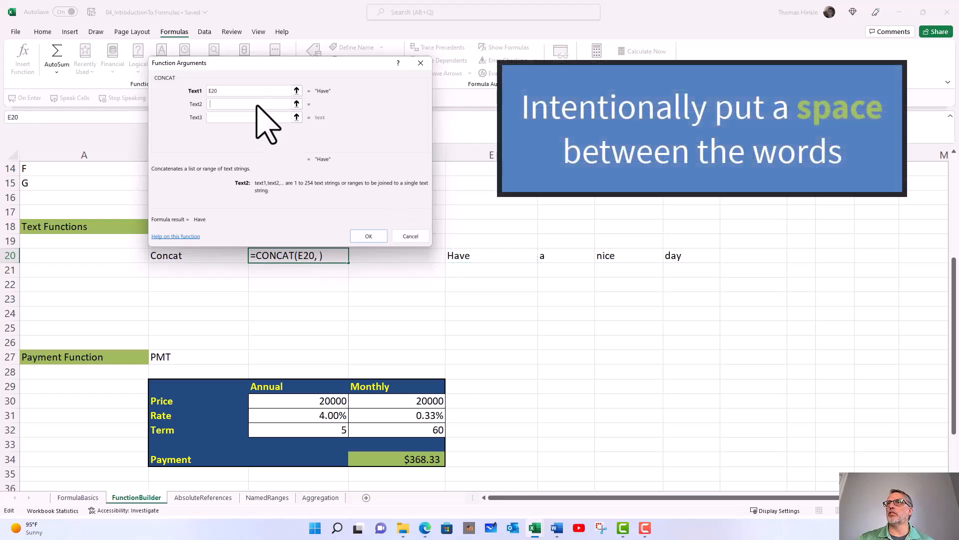
pyautogui.write('" "')
pyautogui.press('Tab')
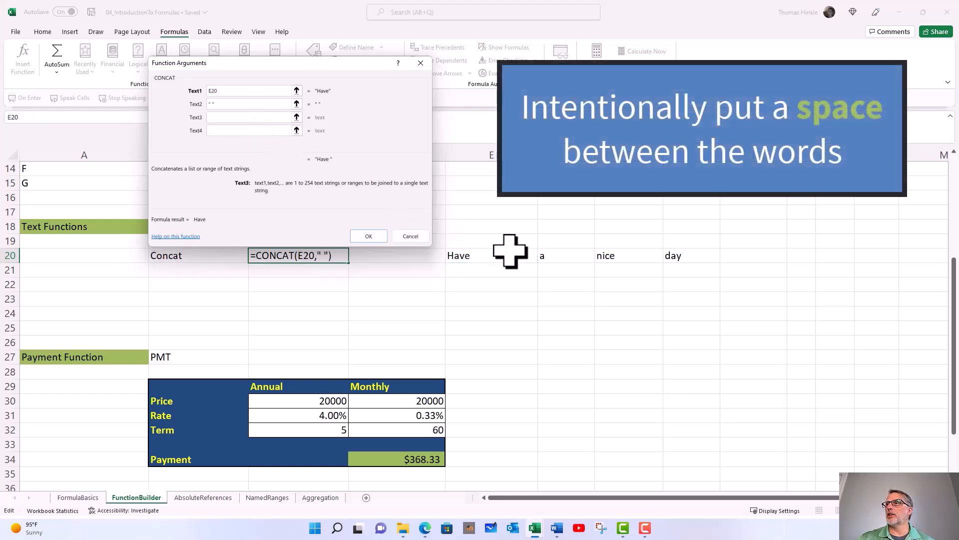
pyautogui.click(564, 257)
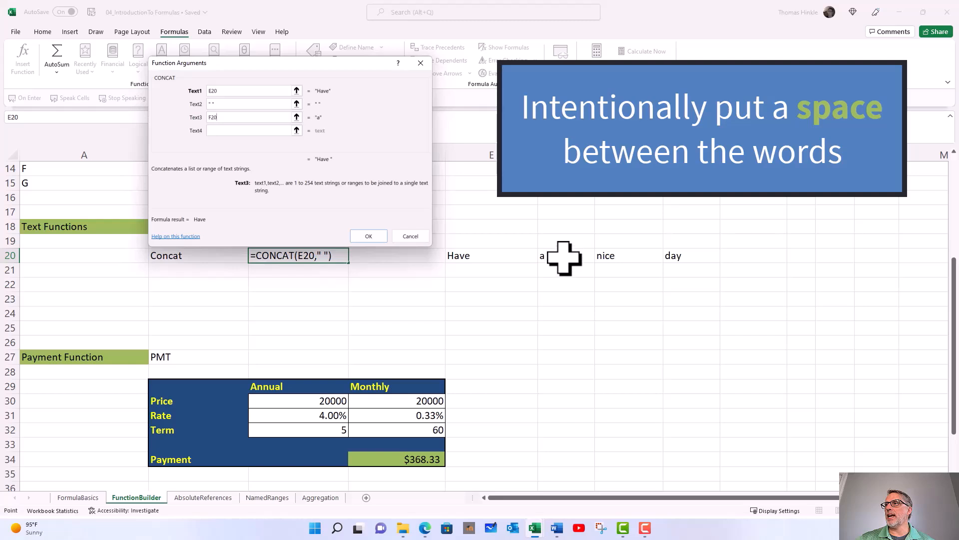
# Set CONCAT's Text4 to a quoted space " ", Text5 to G20, Text6 to " " and Text7 to H20.
pyautogui.click(259, 131)
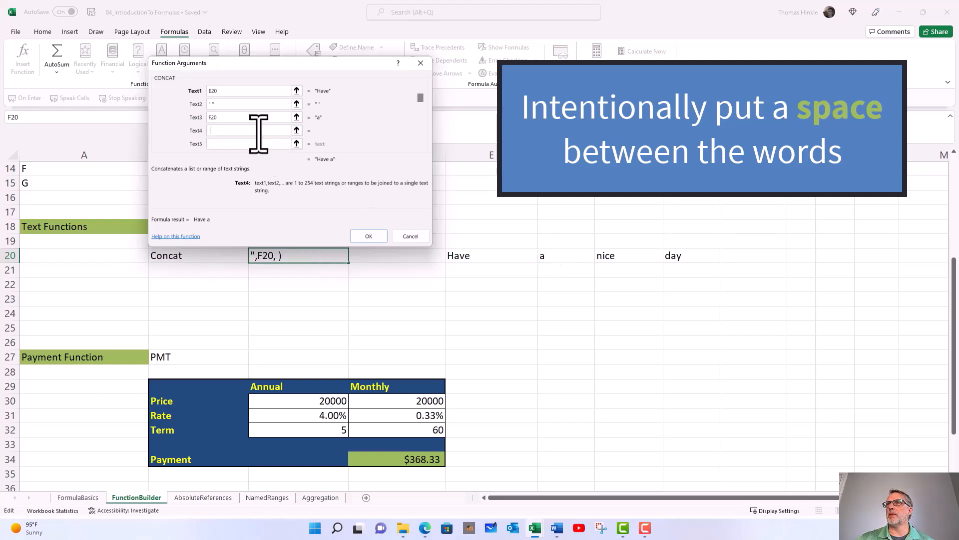
pyautogui.click(613, 258)
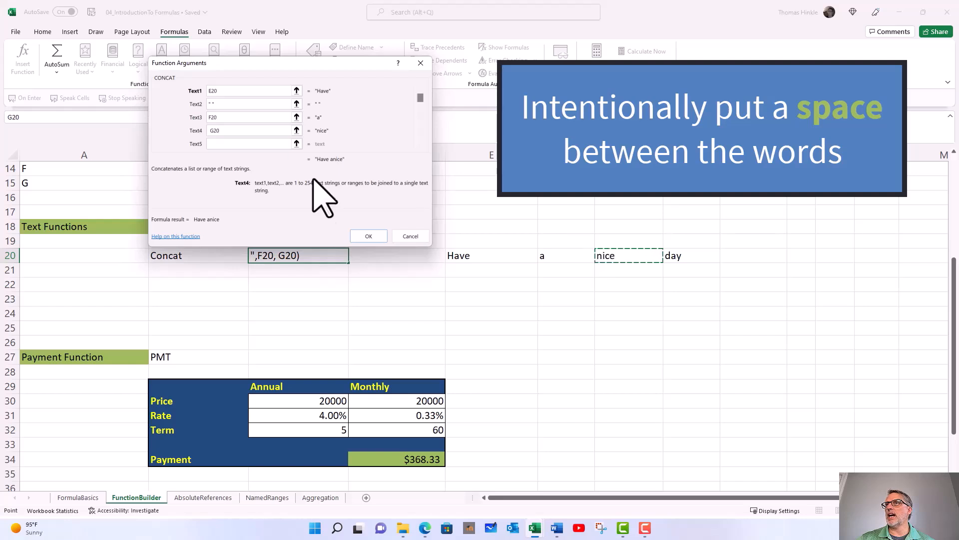
pyautogui.moveTo(252, 135); pyautogui.dragTo(202, 131)
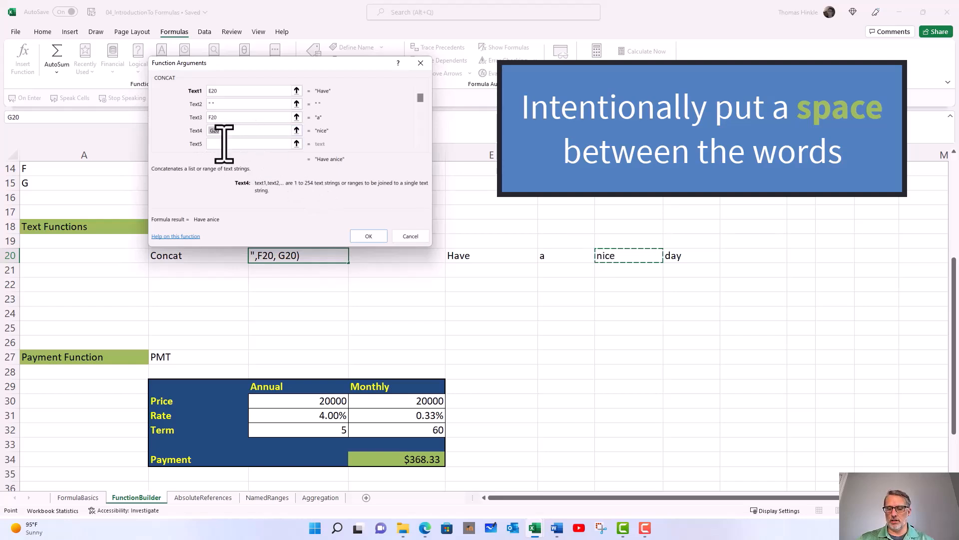
pyautogui.press('Tab')
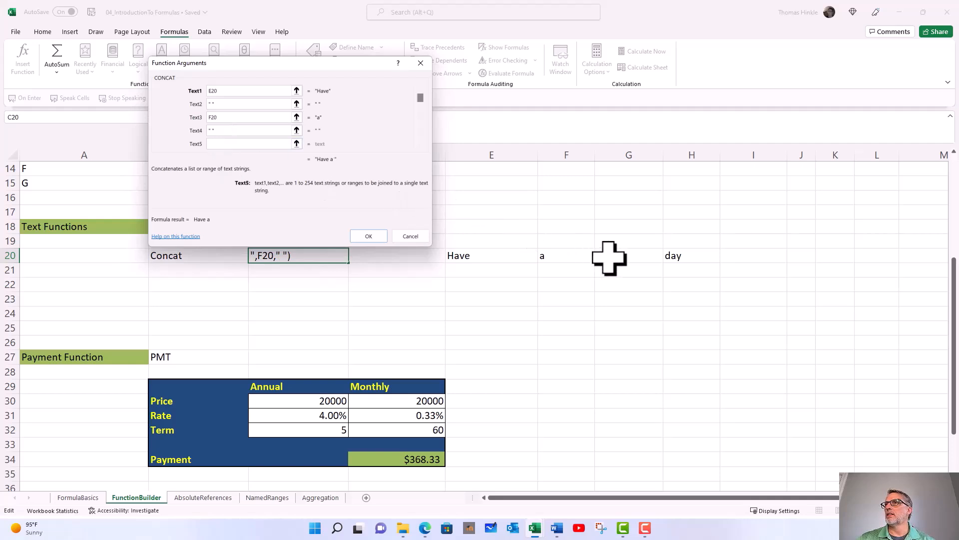
pyautogui.press('Tab')
pyautogui.press('Tab')
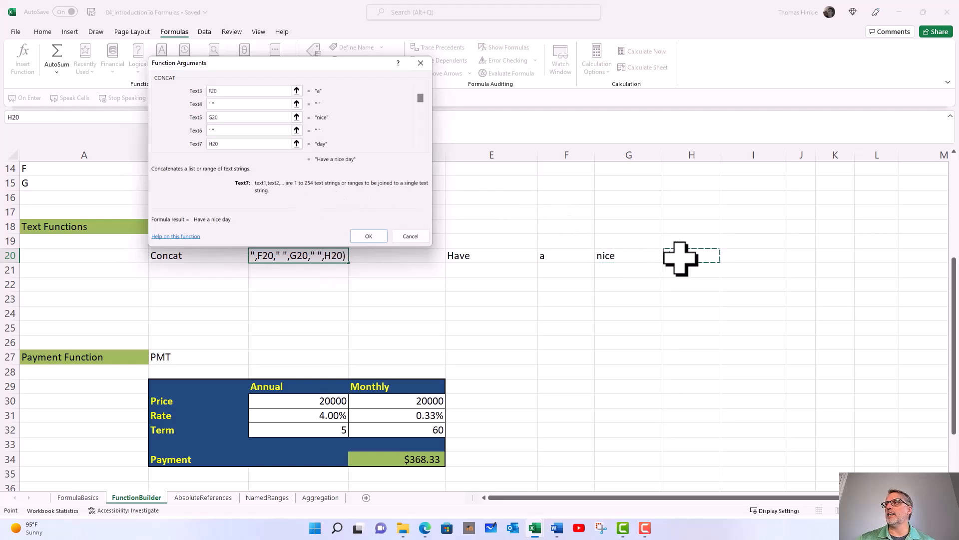
# Confirm the CONCAT formula with its quoted spaces in cell C20.
pyautogui.click(368, 236)
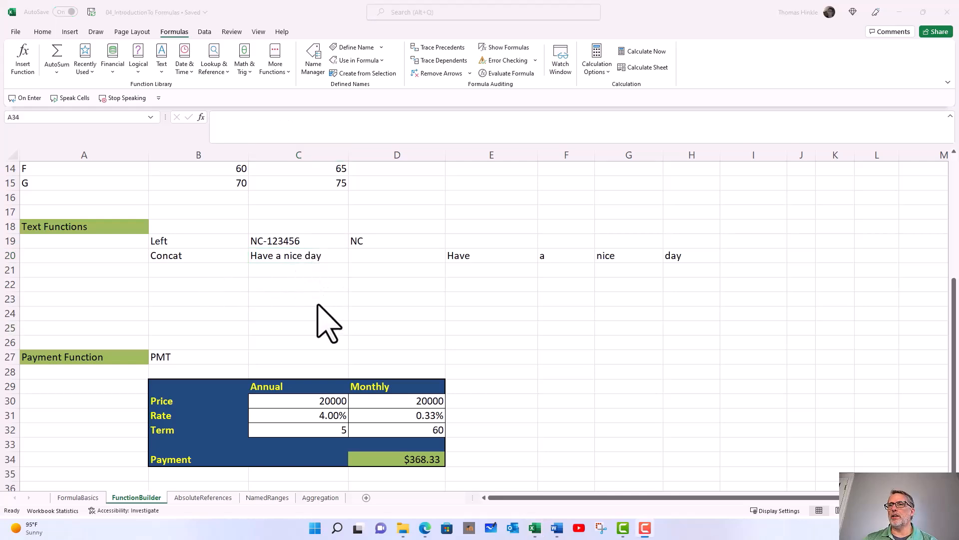
# Delete the existing monthly payment formula from cell D34 in the Payment Function section.
pyautogui.scroll(-3, 319, 306)
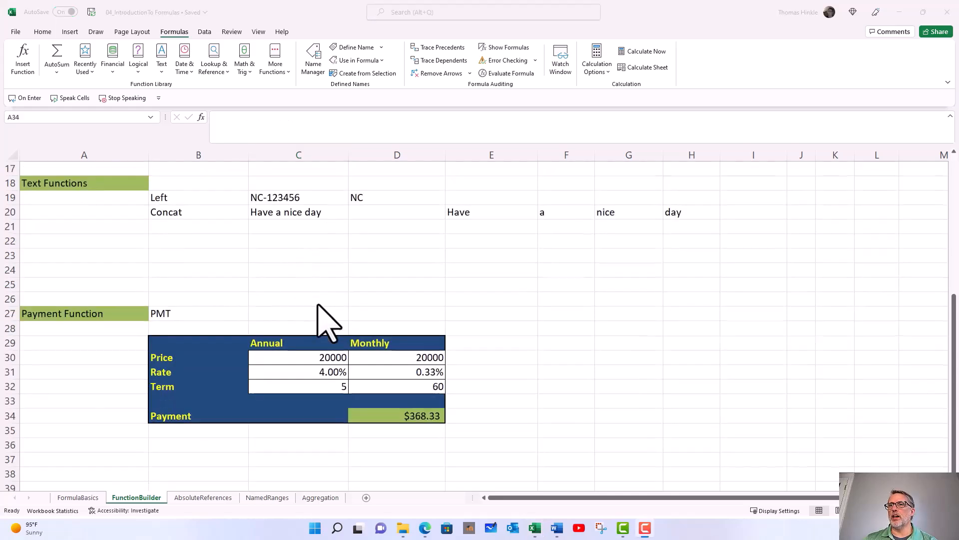
pyautogui.scroll(-1, 319, 306)
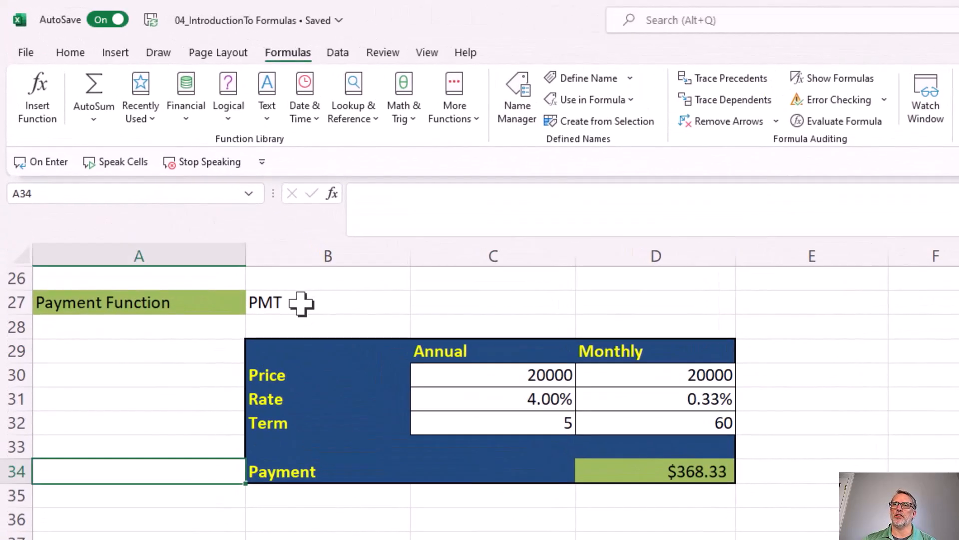
pyautogui.click(301, 302)
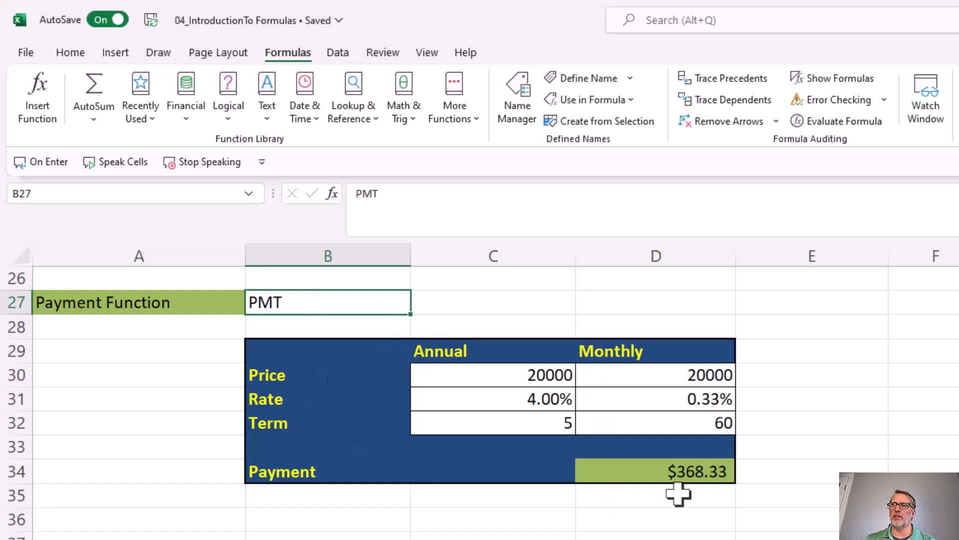
pyautogui.click(492, 377)
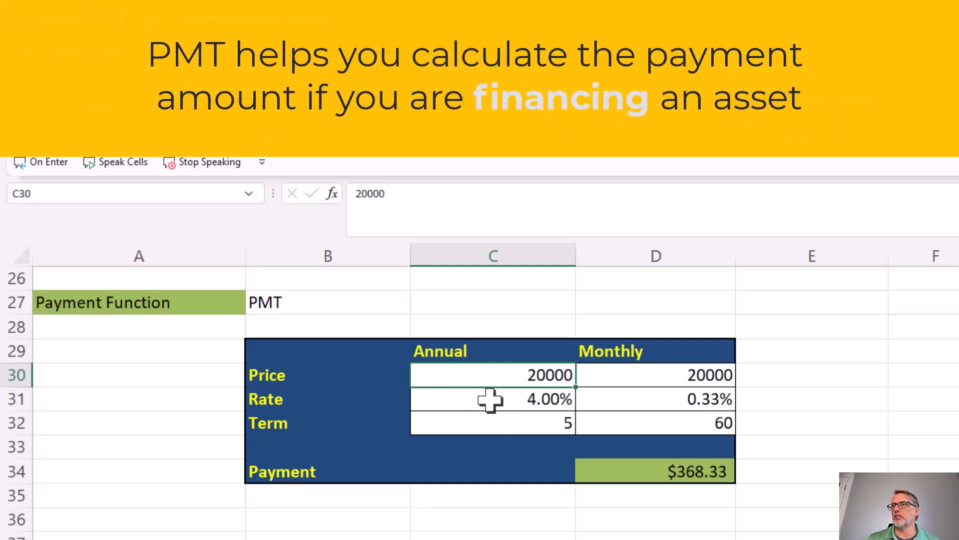
pyautogui.click(636, 479)
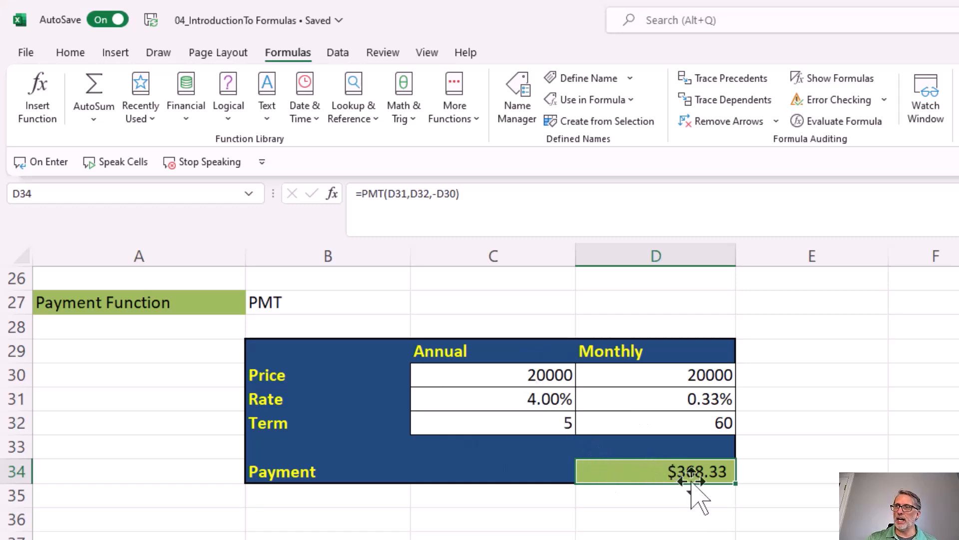
pyautogui.press('Delete')
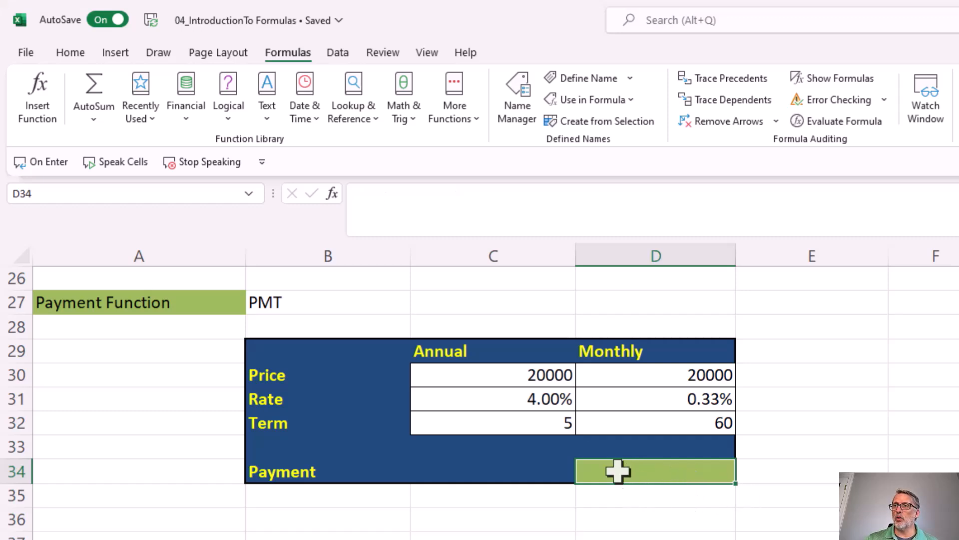
# Search the available functions for "payment" and insert the PMT function in cell D34.
pyautogui.click(333, 193)
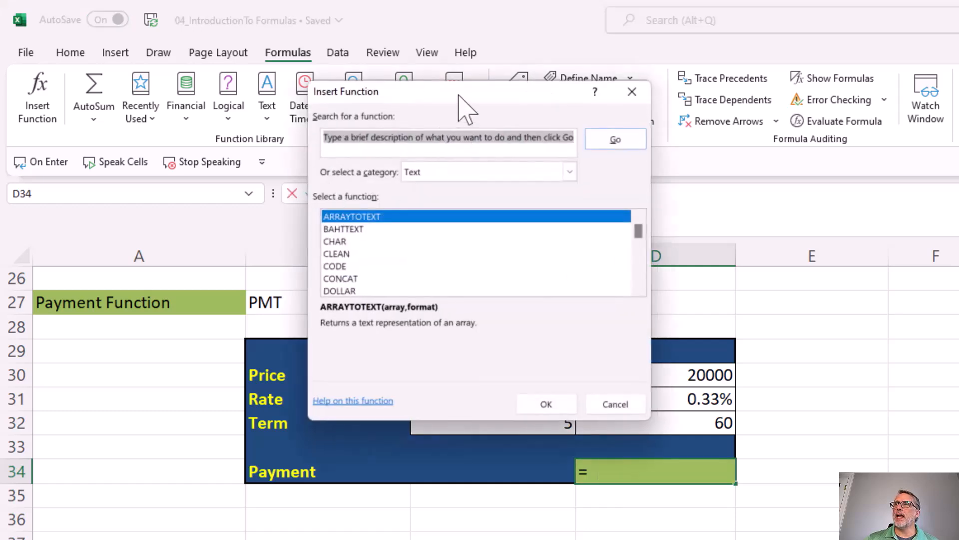
pyautogui.moveTo(459, 95); pyautogui.dragTo(455, 145)
pyautogui.click(442, 221)
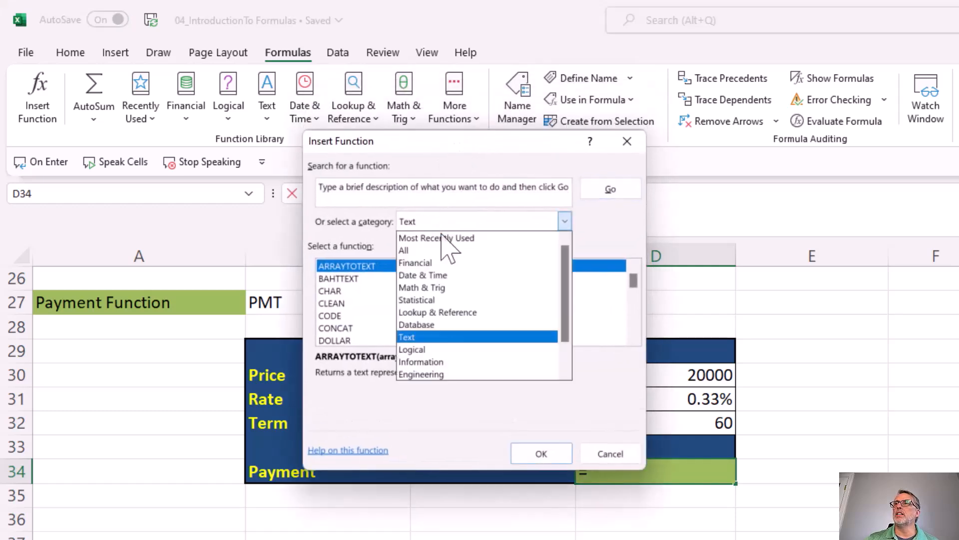
pyautogui.click(437, 262)
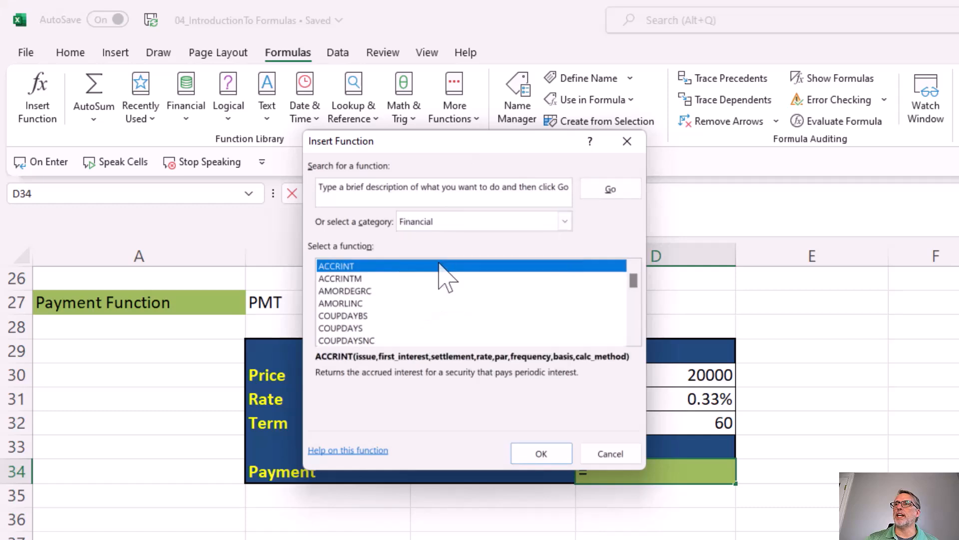
pyautogui.click(435, 201)
pyautogui.write('payment')
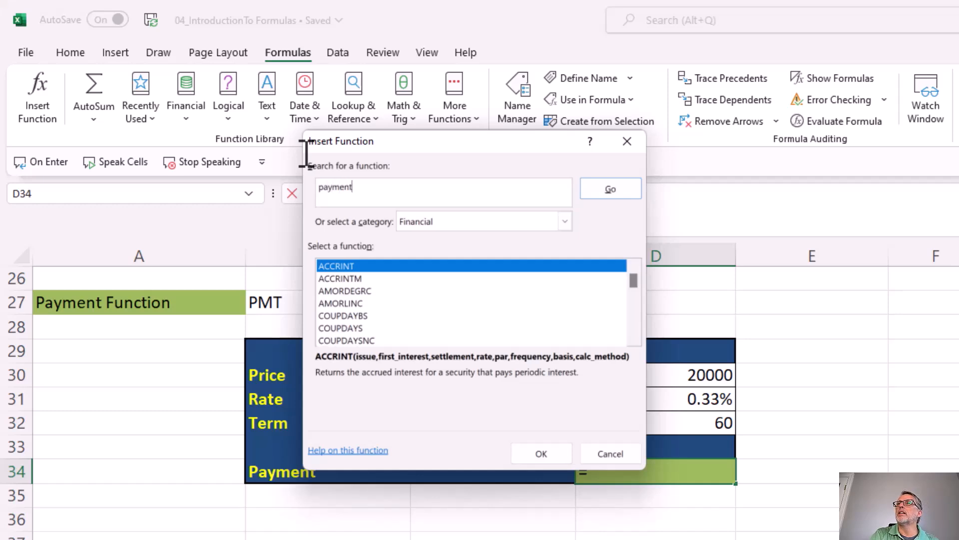
pyautogui.press('Return')
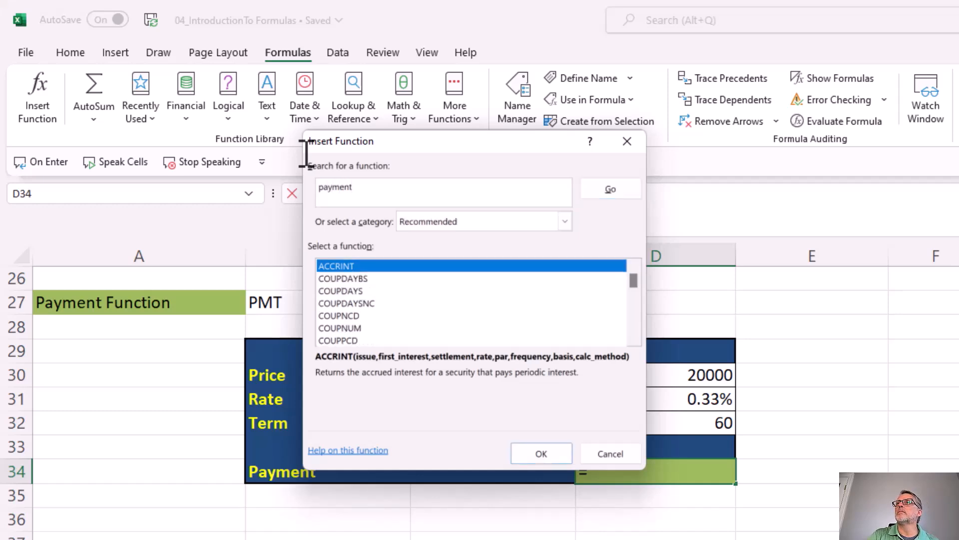
pyautogui.scroll(-5, 439, 320)
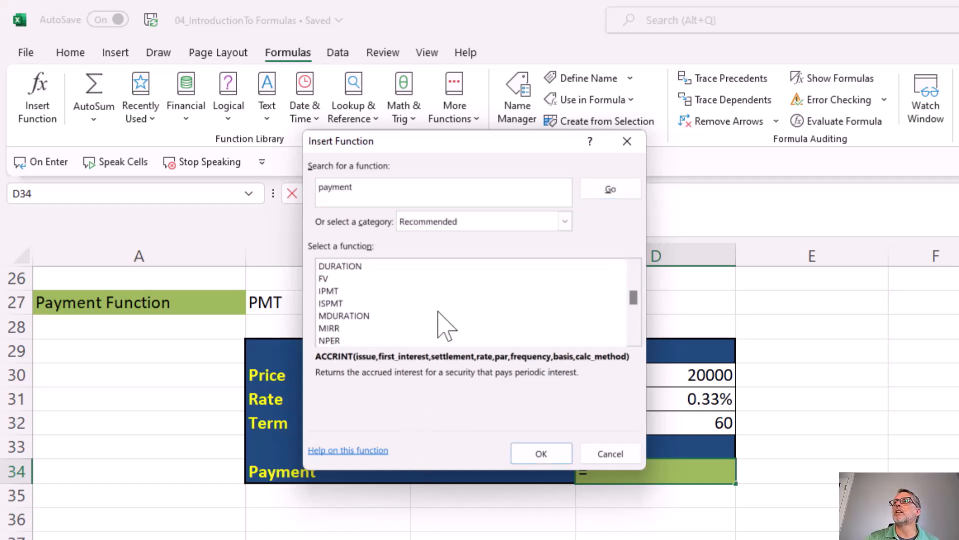
pyautogui.scroll(-2, 438, 312)
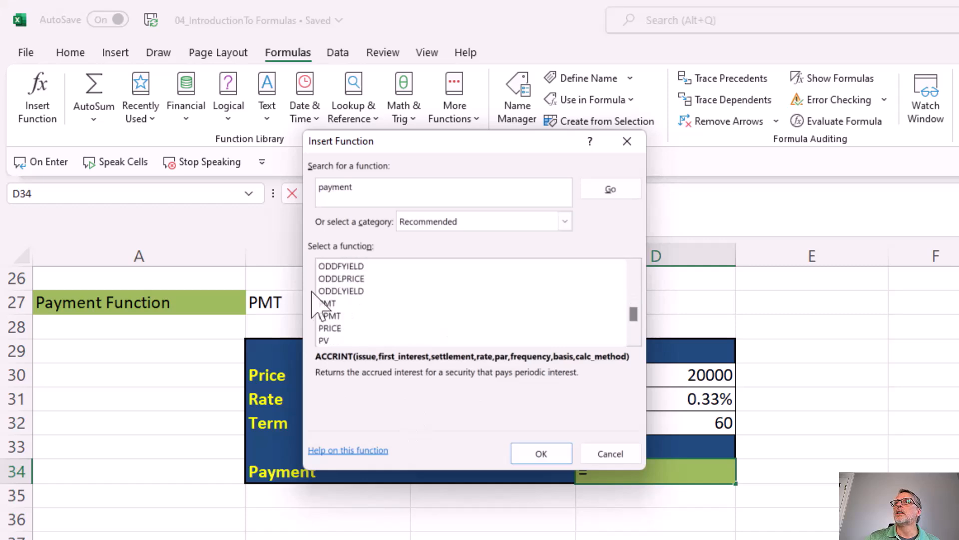
pyautogui.click(327, 303)
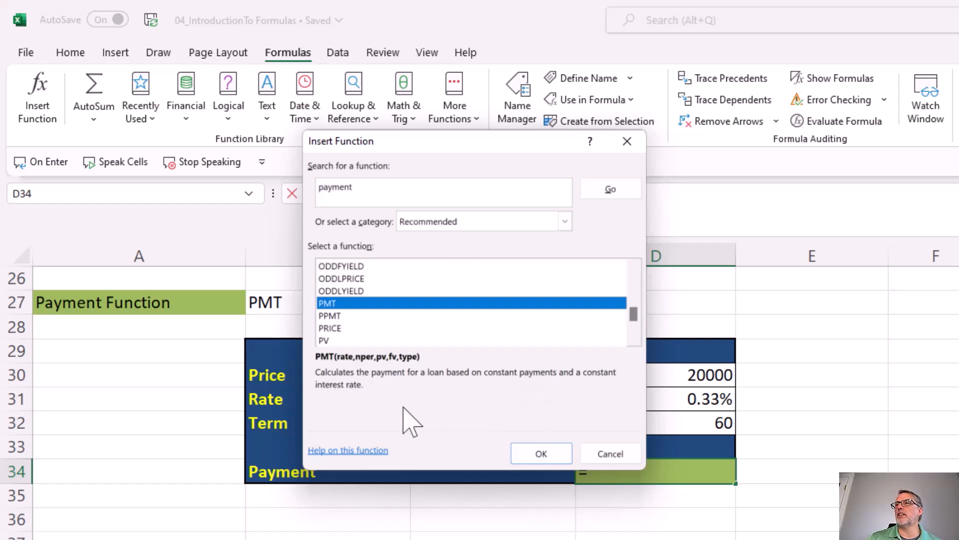
pyautogui.click(542, 455)
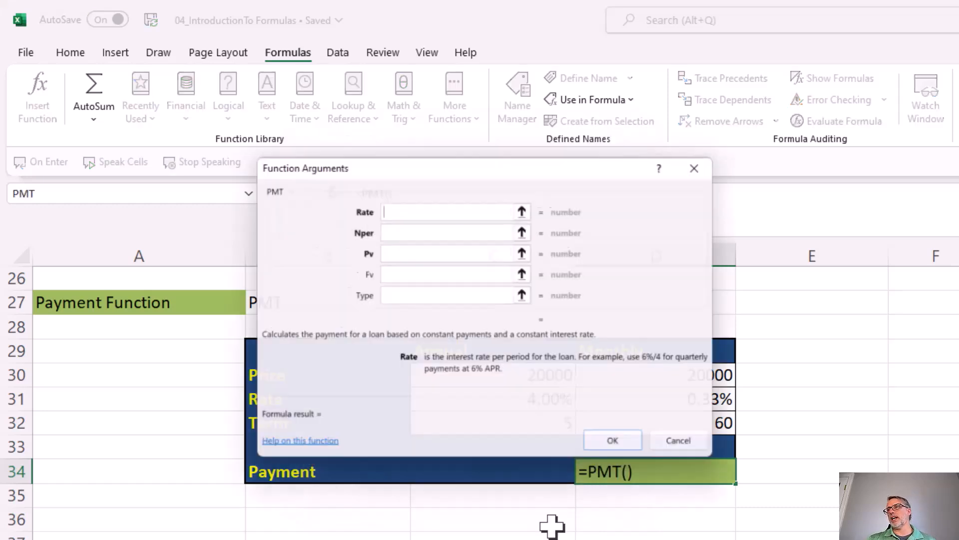
# Set PMT's Rate to D31, Nper to D32 and Pv to D30, using the monthly column's cells.
pyautogui.moveTo(558, 156); pyautogui.dragTo(572, 25)
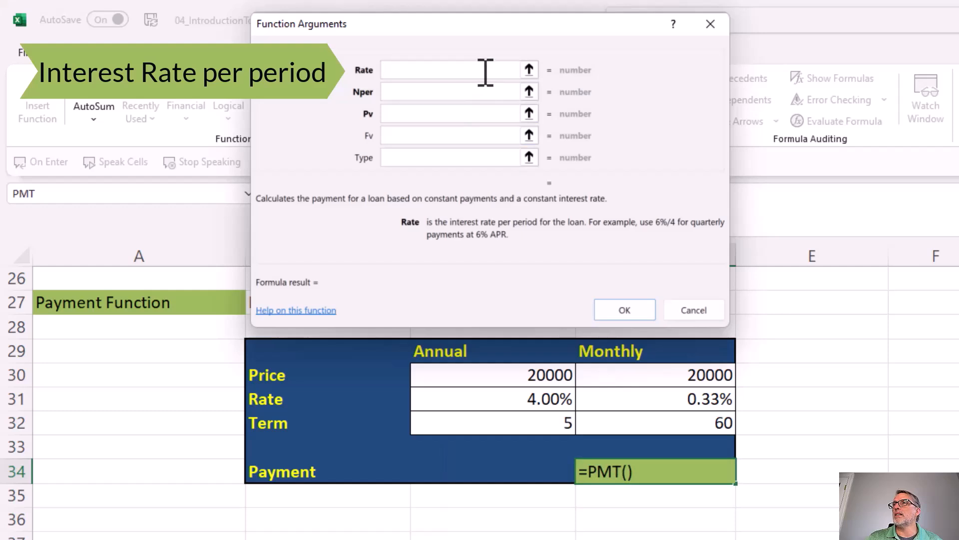
pyautogui.click(592, 400)
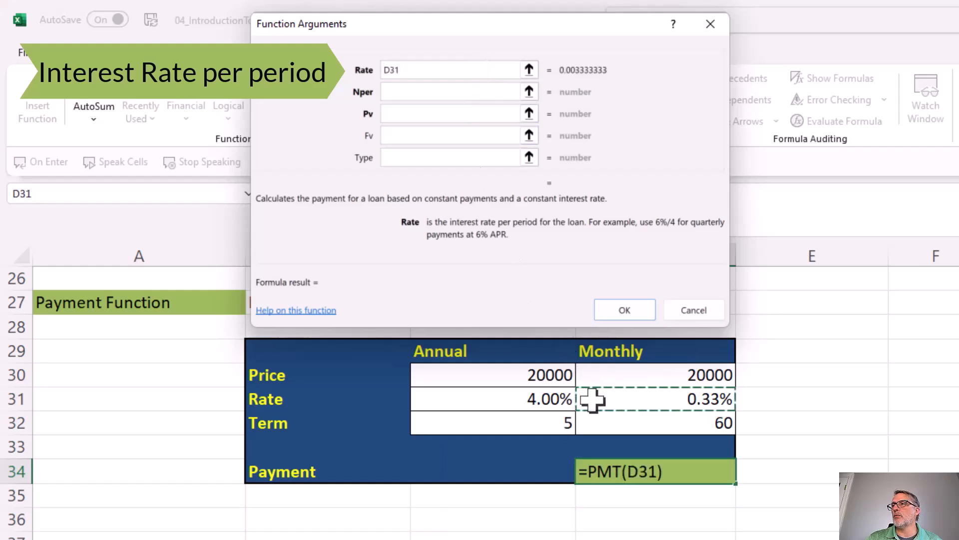
pyautogui.click(409, 92)
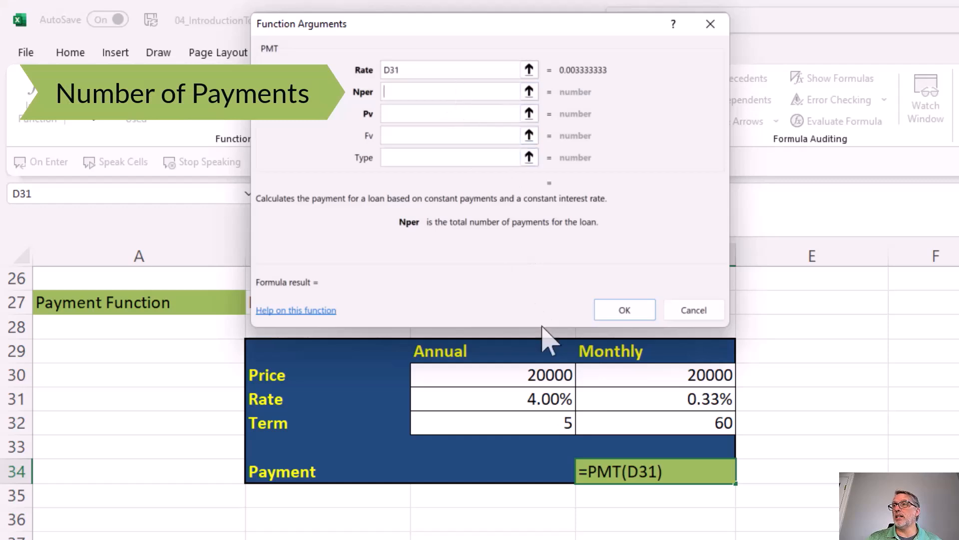
pyautogui.click(615, 423)
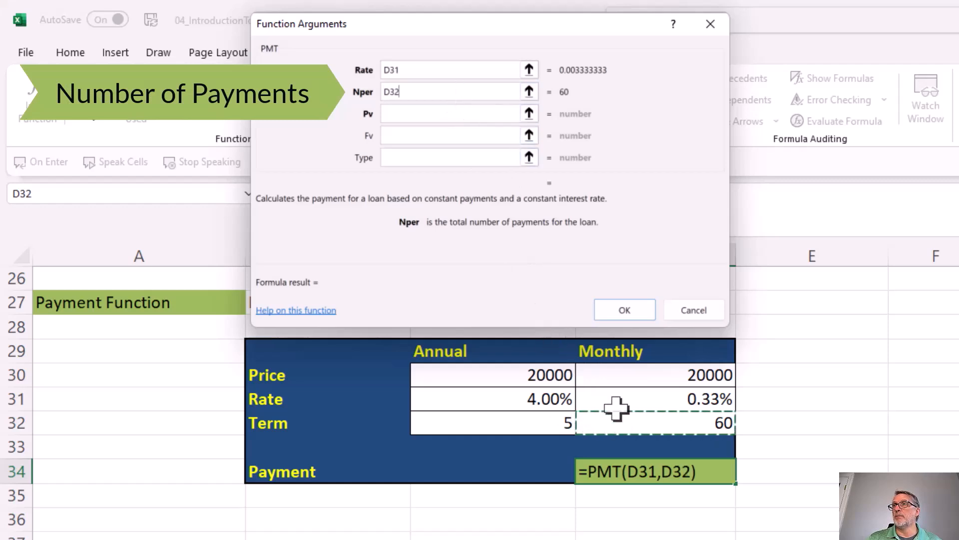
pyautogui.click(427, 114)
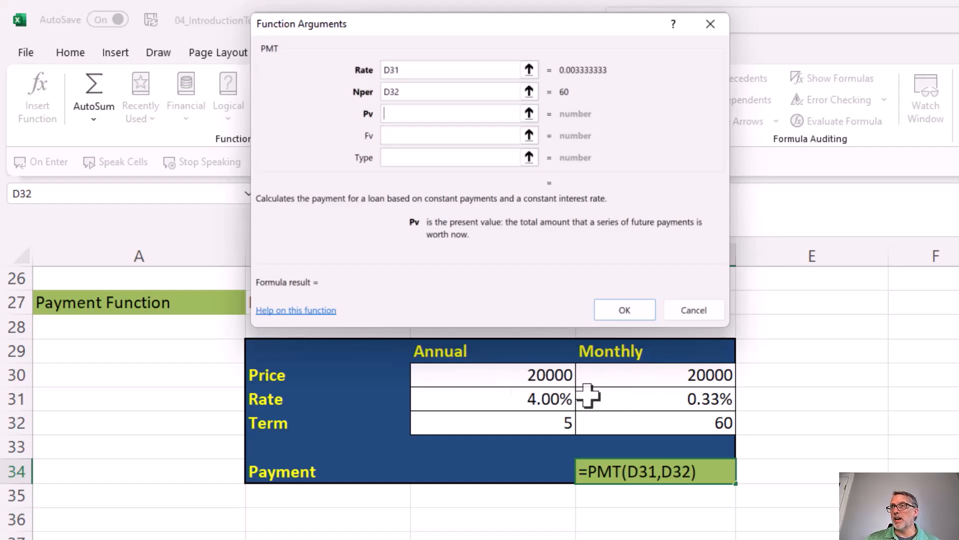
pyautogui.click(622, 377)
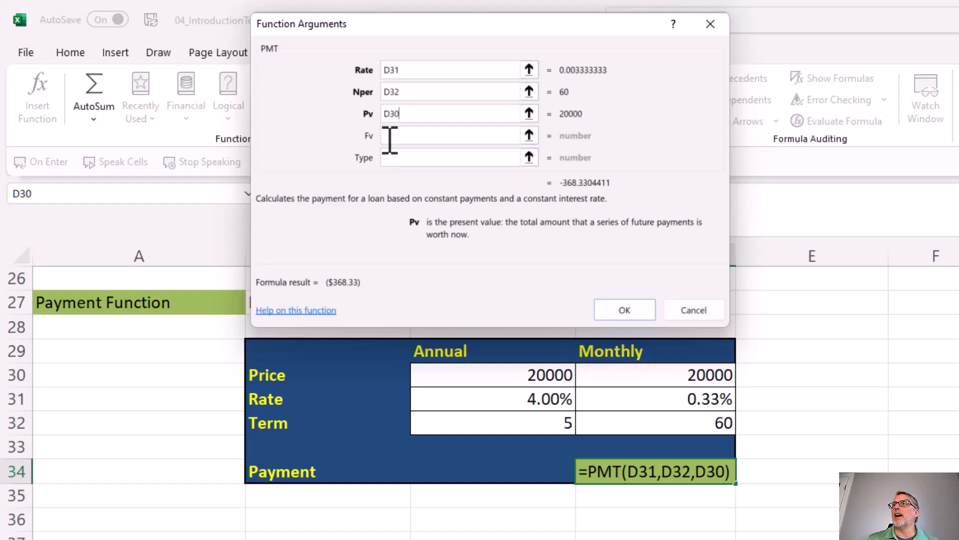
# Try a future value of 1000 in PMT's Fv argument and clear it again.
pyautogui.click(388, 135)
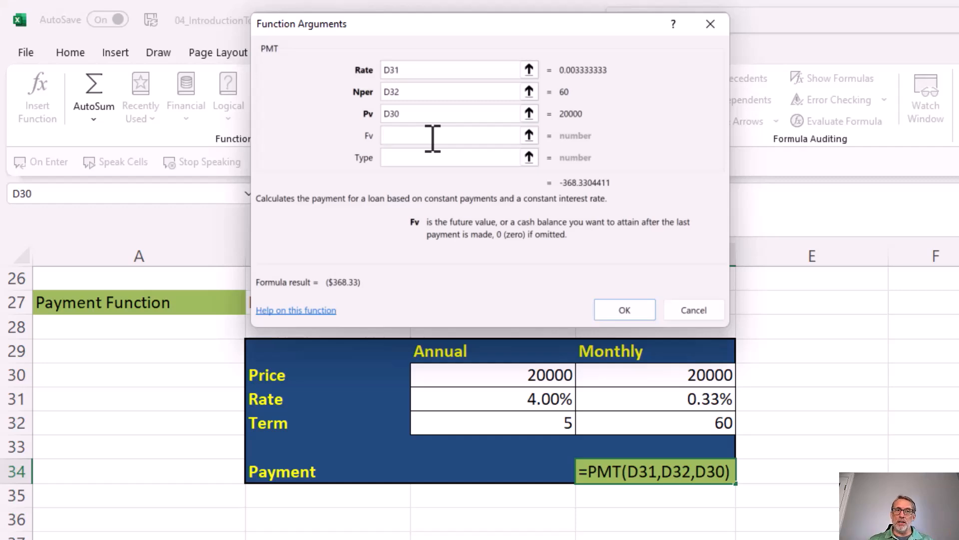
pyautogui.write('1000')
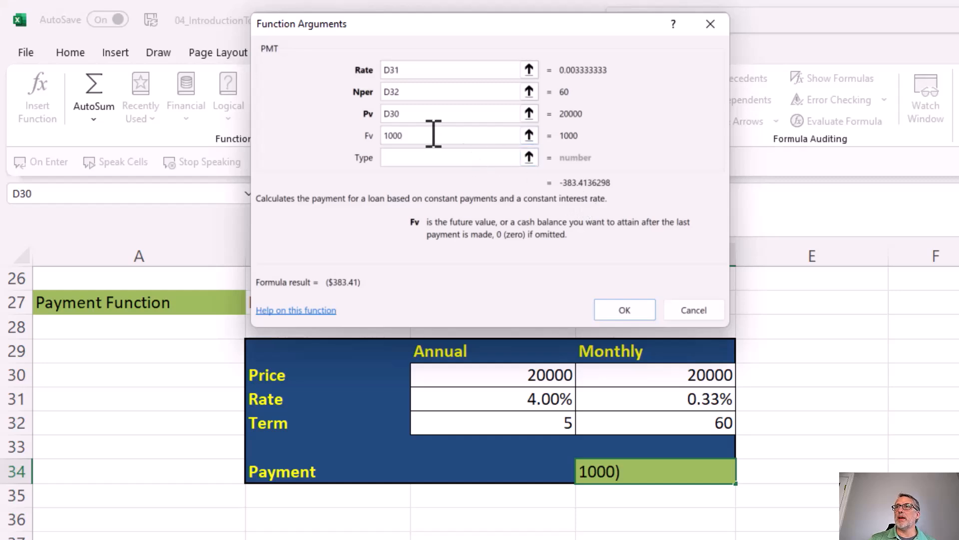
pyautogui.moveTo(434, 134); pyautogui.dragTo(318, 135)
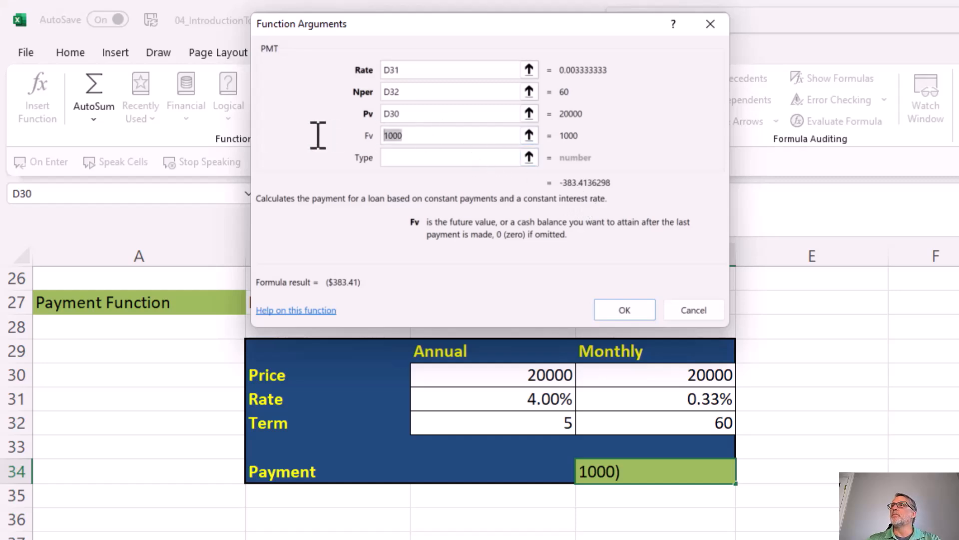
pyautogui.press('Delete')
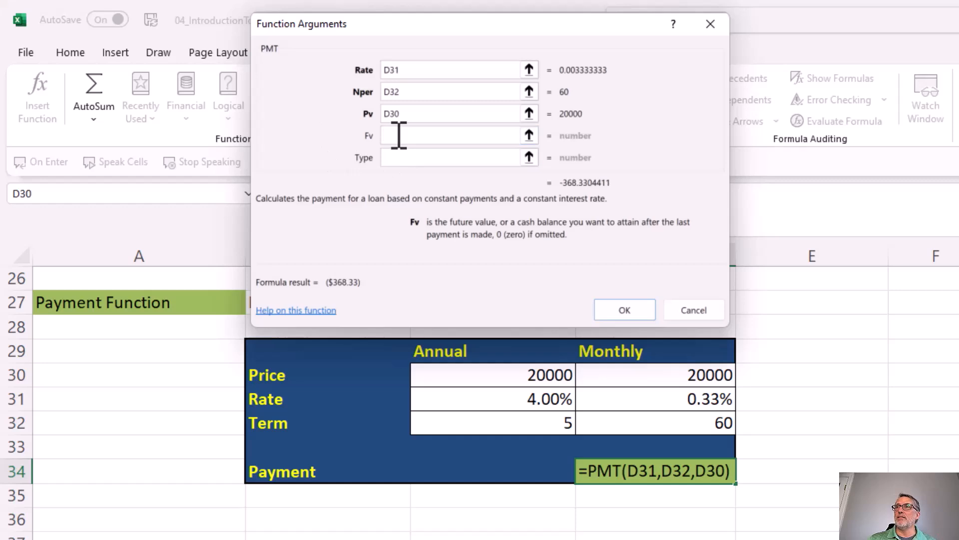
# Leave PMT's Type argument empty and confirm the payment formula.
pyautogui.click(434, 161)
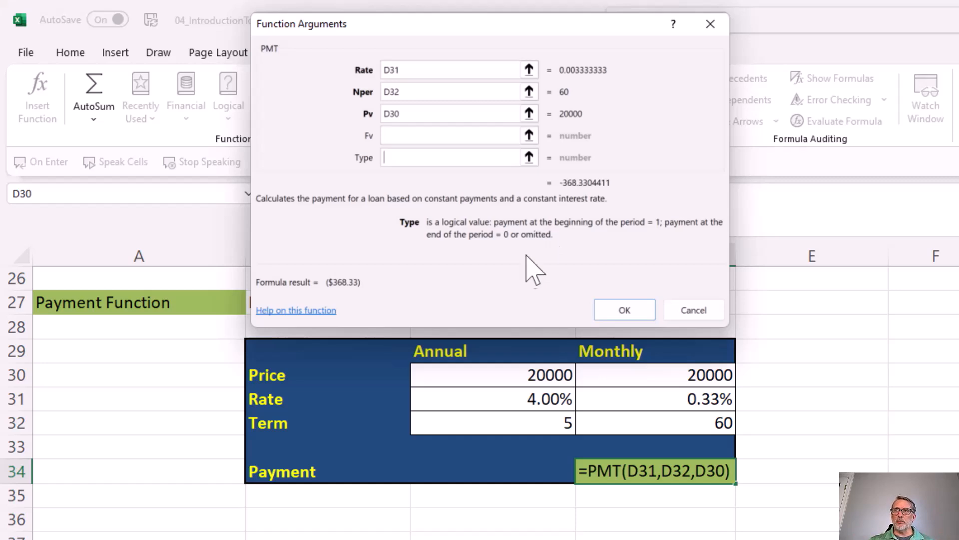
pyautogui.click(625, 311)
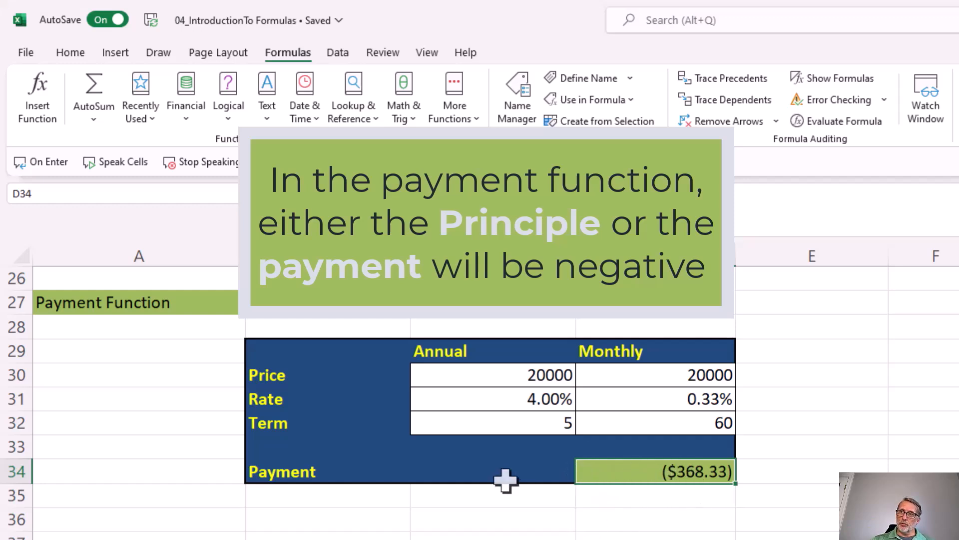
# Set the annual price in cell C30 to 50000.
pyautogui.click(496, 376)
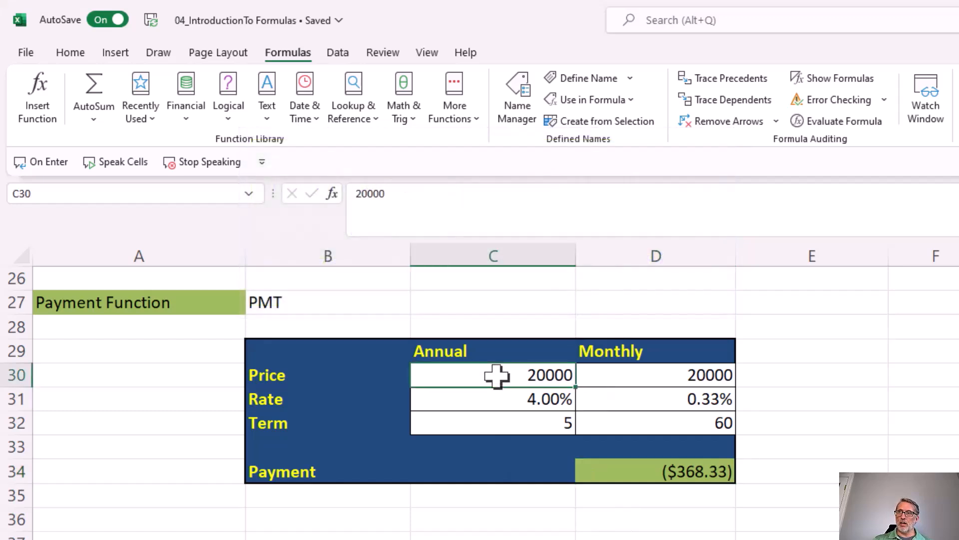
pyautogui.write('50000')
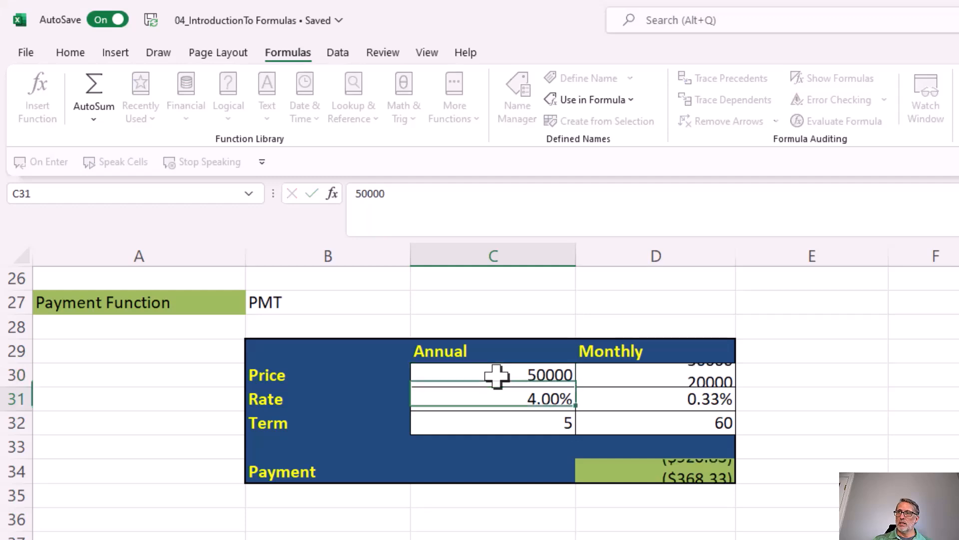
pyautogui.press('Return')
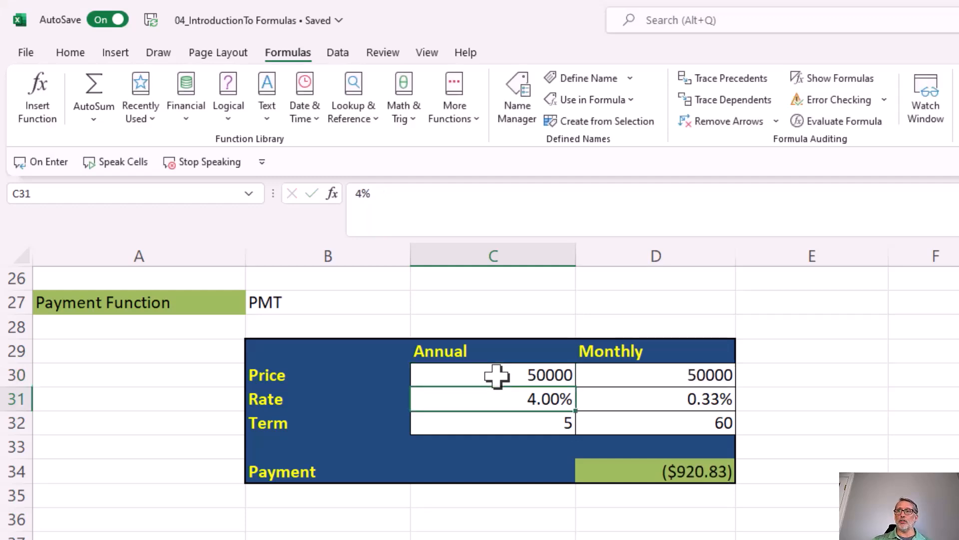
# Set the annual price in cell C30 to 400000 and the annual rate in C31 to 6%.
pyautogui.click(496, 376)
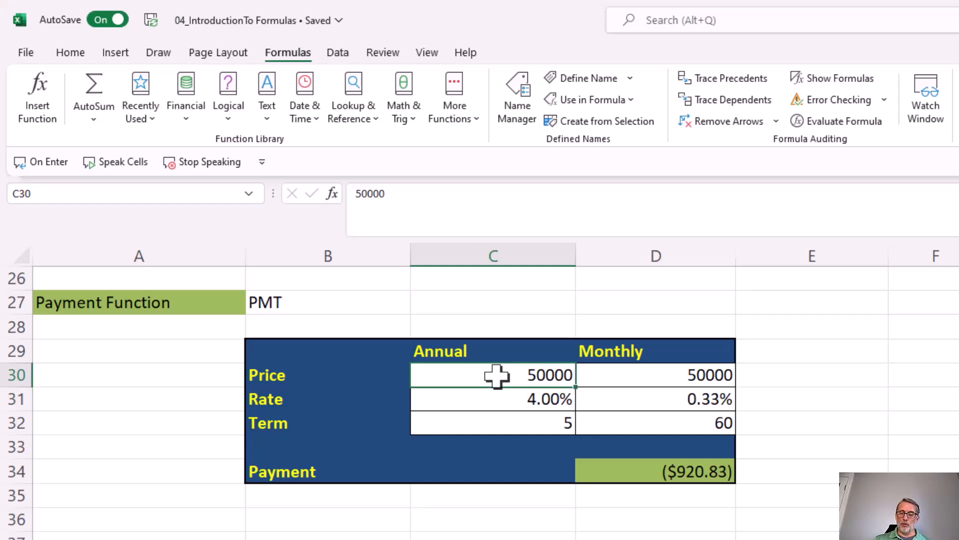
pyautogui.write('400000')
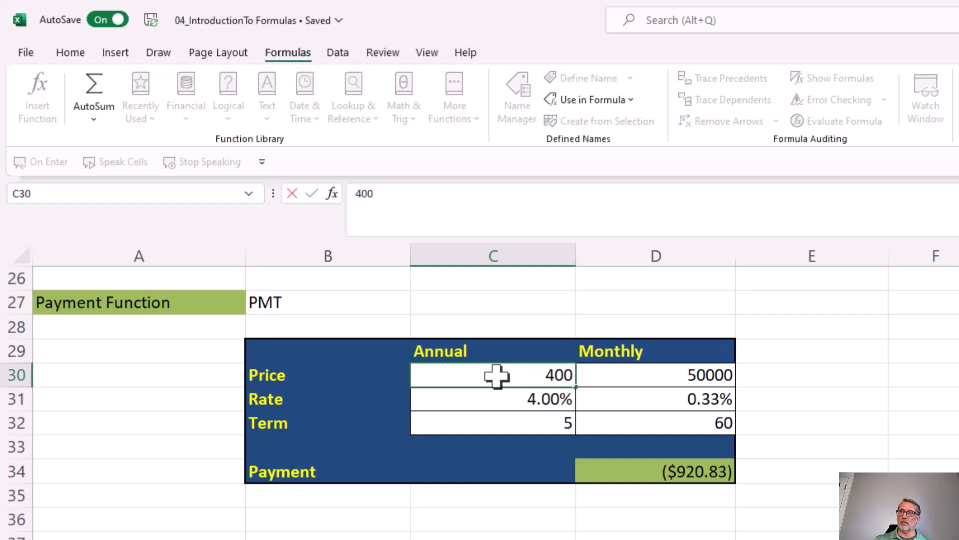
pyautogui.click(522, 400)
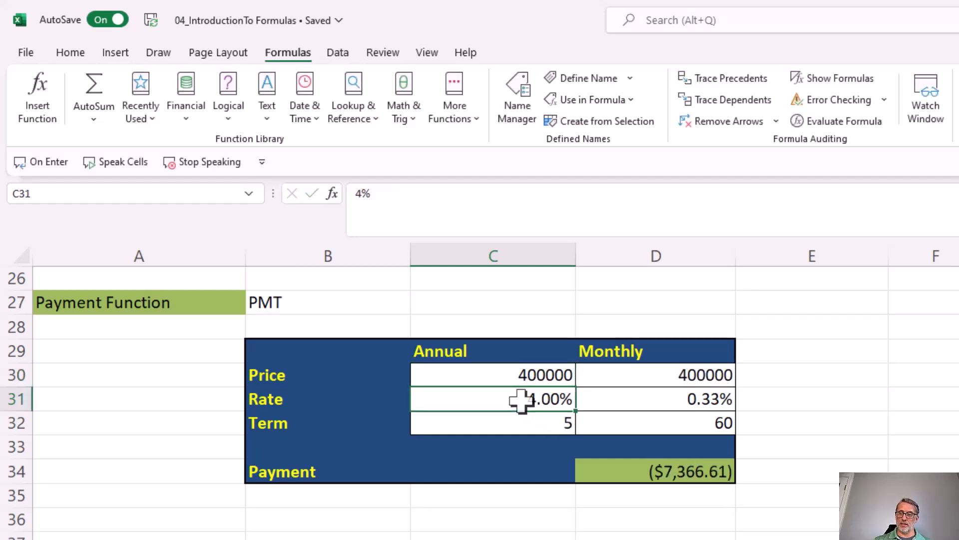
pyautogui.write('6')
pyautogui.press('Return')
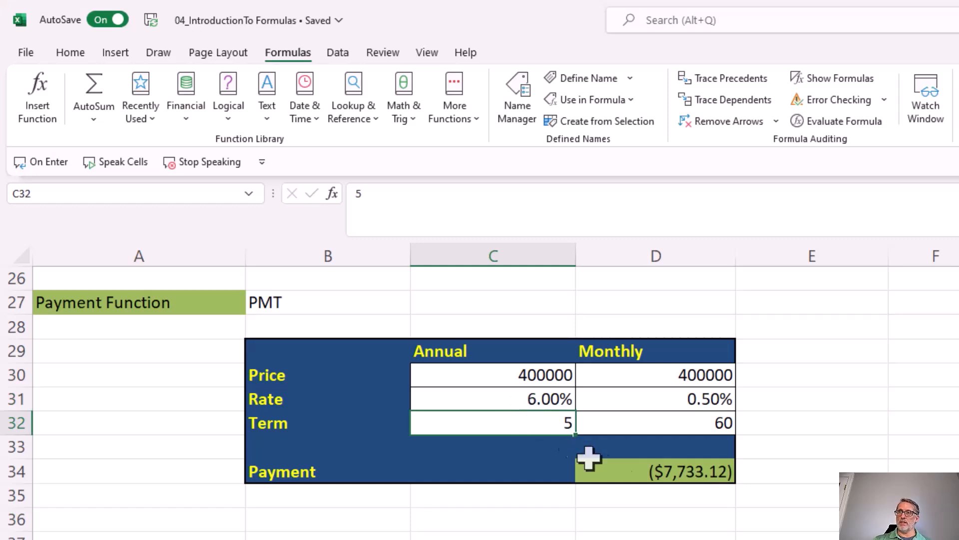
# Set the annual term in cell C32 to 30 and check the payment in D34.
pyautogui.click(628, 472)
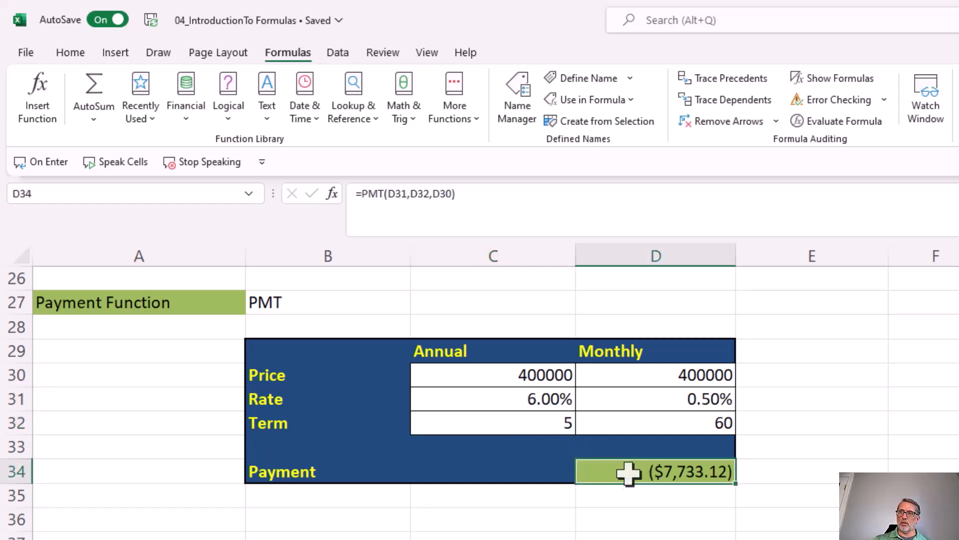
pyautogui.click(475, 424)
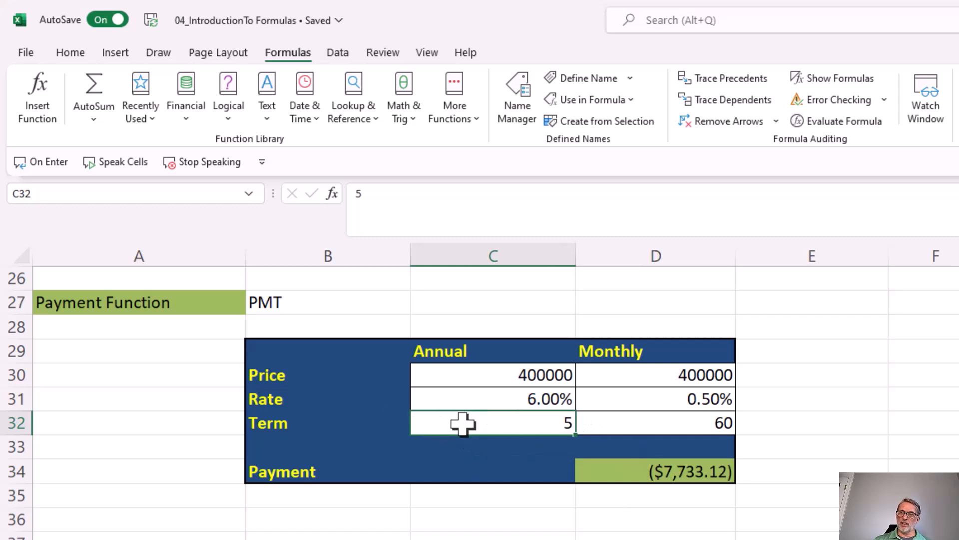
pyautogui.write('30')
pyautogui.press('Return')
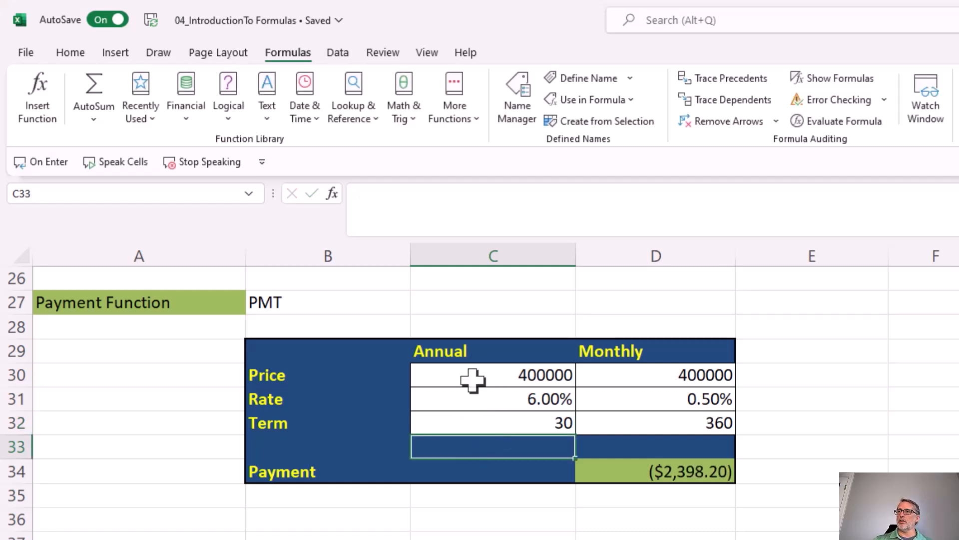
pyautogui.click(471, 400)
pyautogui.click(620, 475)
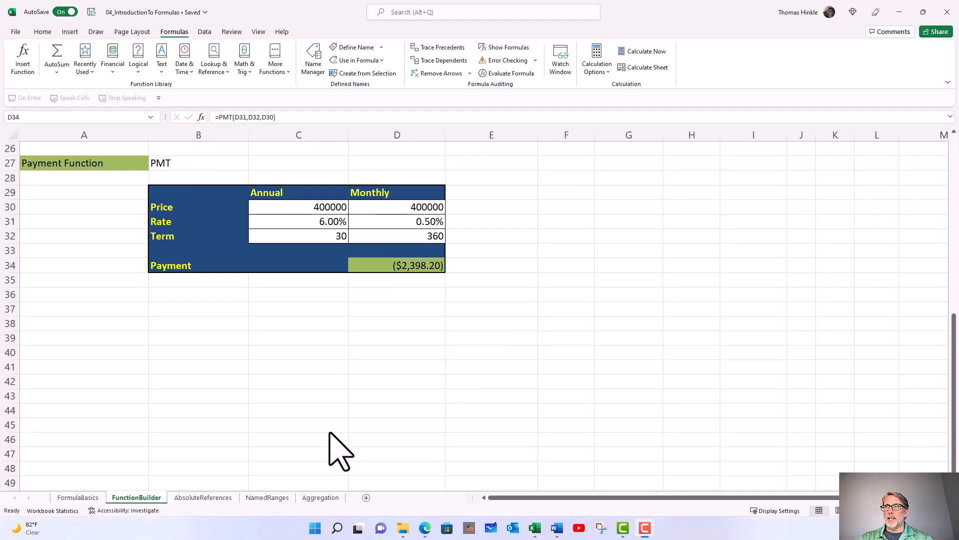
# Reopen the PMT function arguments for the payment in cell D34 and open the function's online help.
pyautogui.click(363, 264)
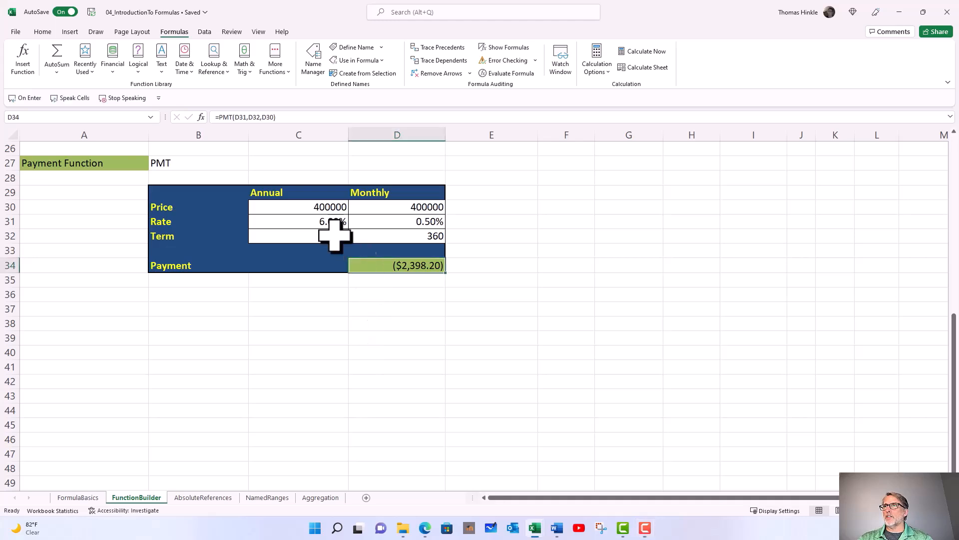
pyautogui.click(201, 117)
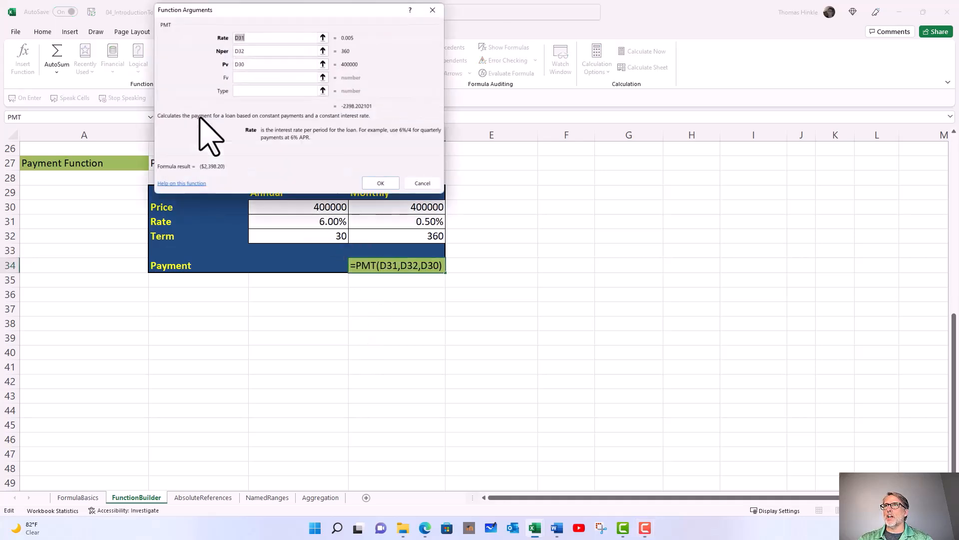
pyautogui.moveTo(252, 11); pyautogui.dragTo(251, 52)
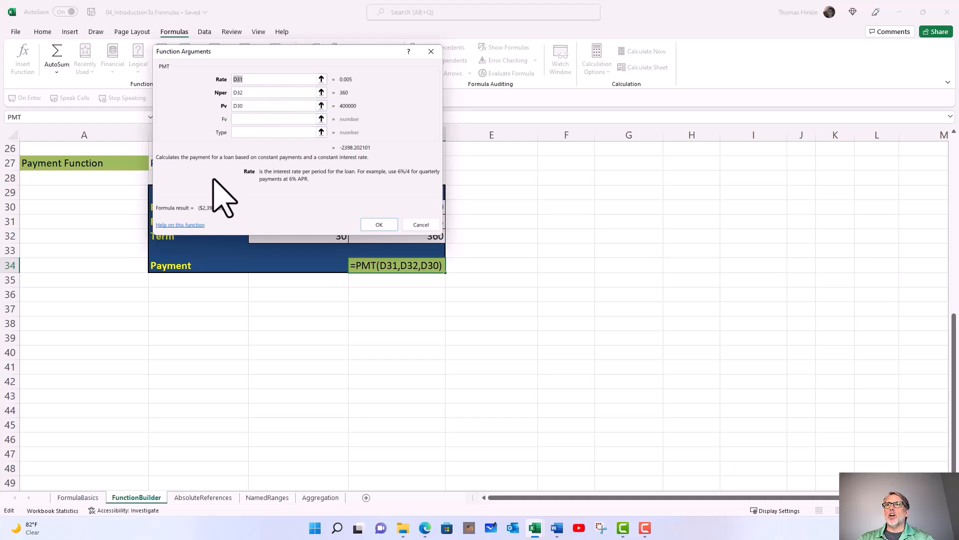
pyautogui.click(188, 226)
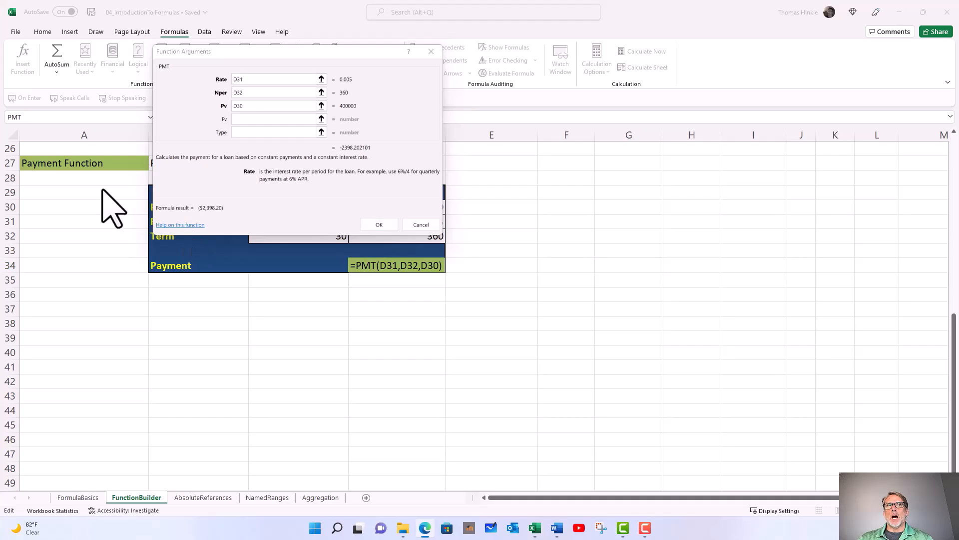
# Read through the PMT function help article as far as its example table and close the article.
pyautogui.moveTo(34, 52); pyautogui.dragTo(197, 32)
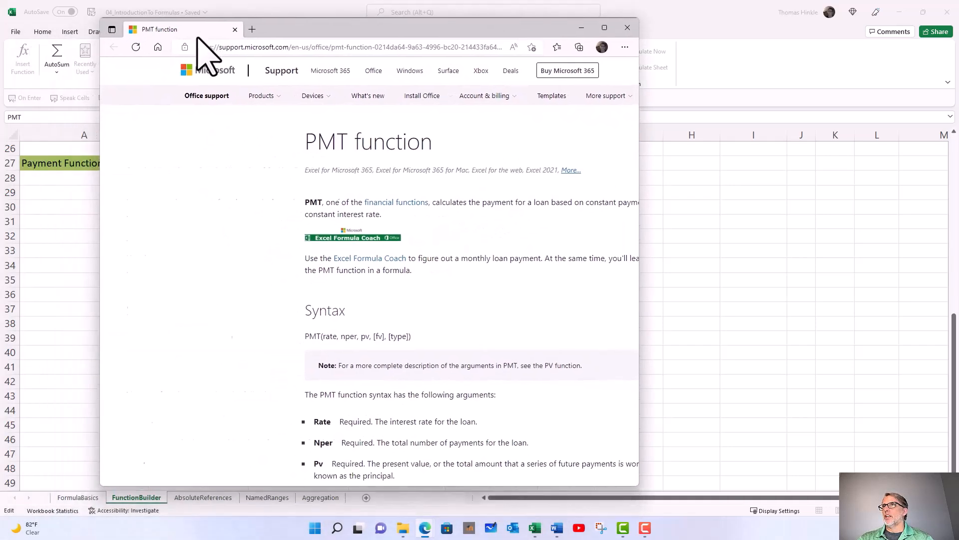
pyautogui.scroll(-2, 276, 268)
pyautogui.scroll(-3, 275, 268)
pyautogui.scroll(-8, 275, 269)
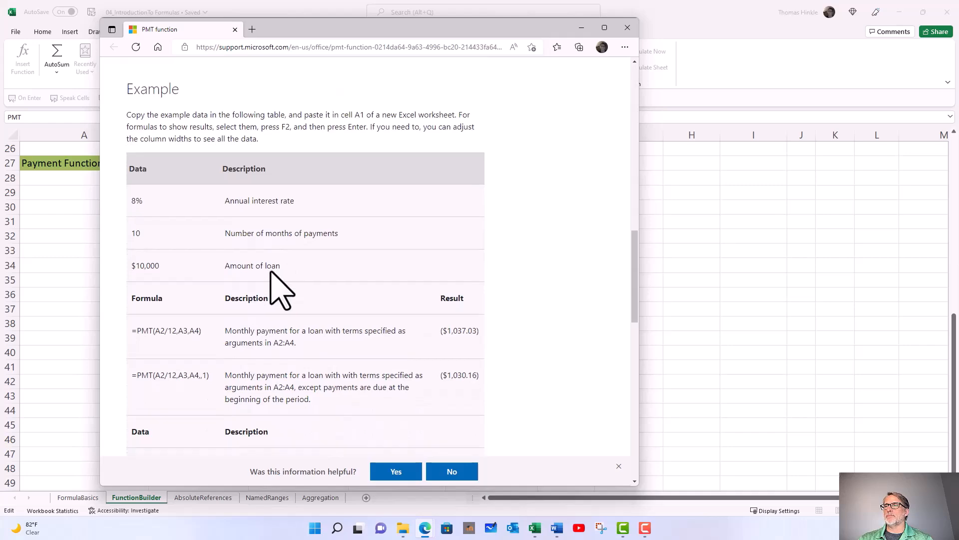
pyautogui.click(627, 28)
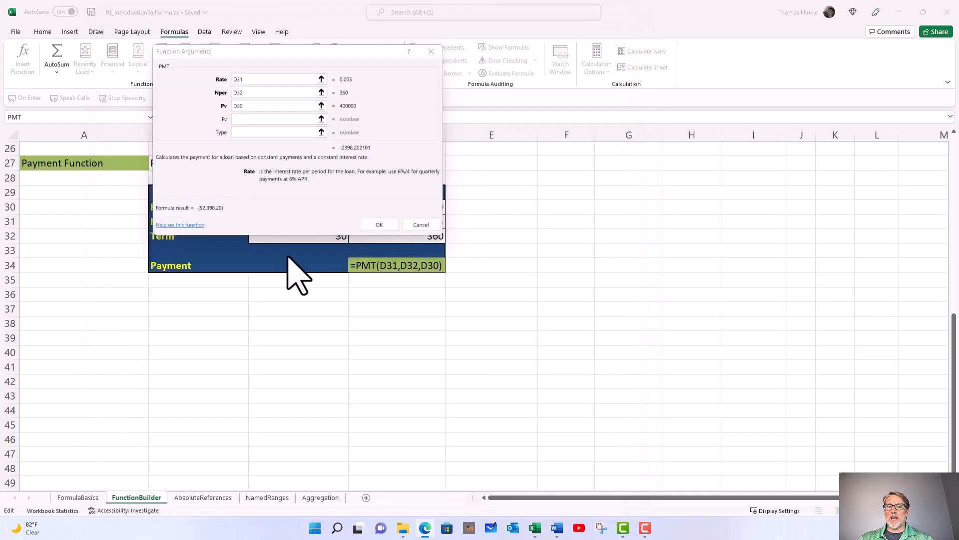